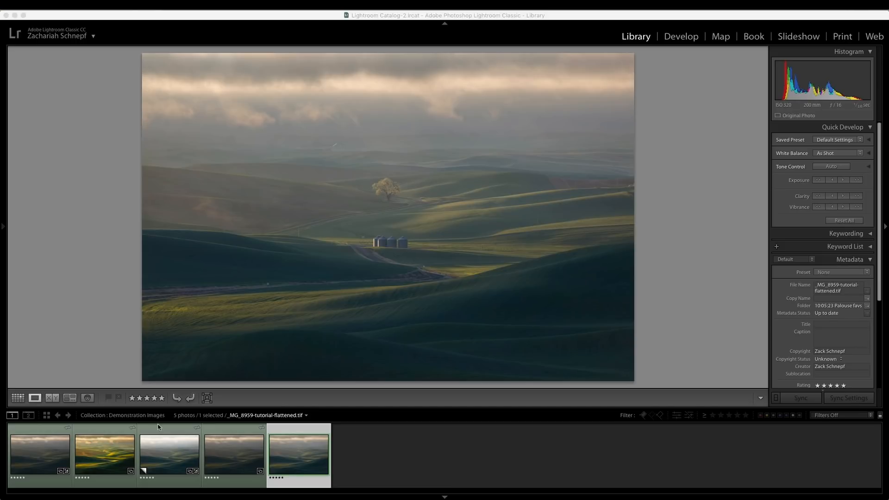
Compare the finished _MG_8959-NR.tif with _MG_8959-tutorial-flattened.tif and show the flattened photo in the Develop module.
left_click(106, 451)
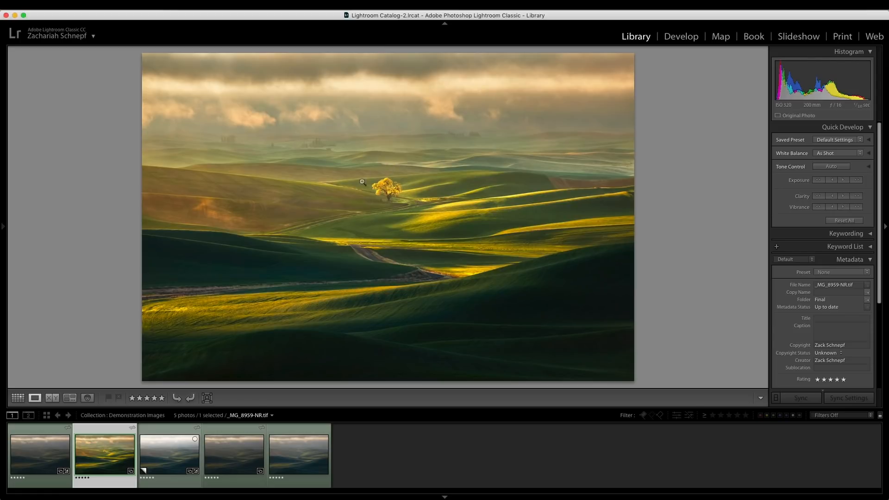
left_click(296, 444)
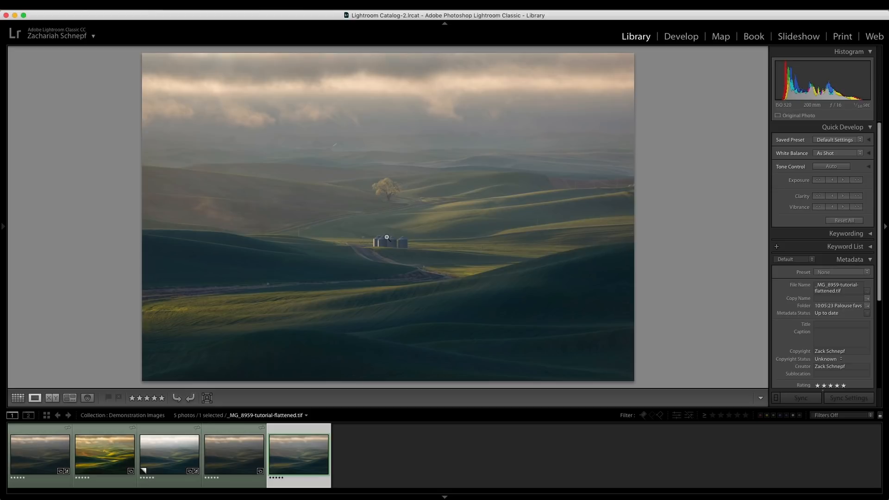
key("d")
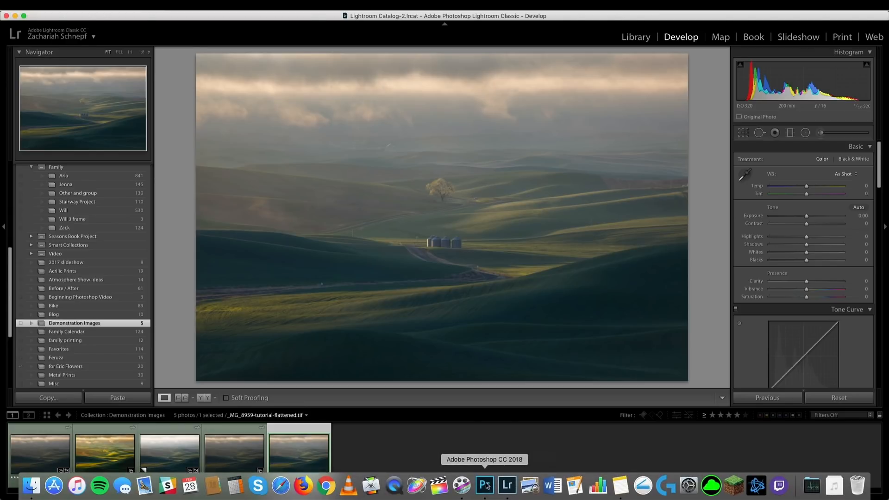
Switch to Adobe Photoshop CC 2018 and activate the Spot Healing Brush for the flattened photo.
left_click(484, 488)
left_click_drag(738, 351, 741, 347)
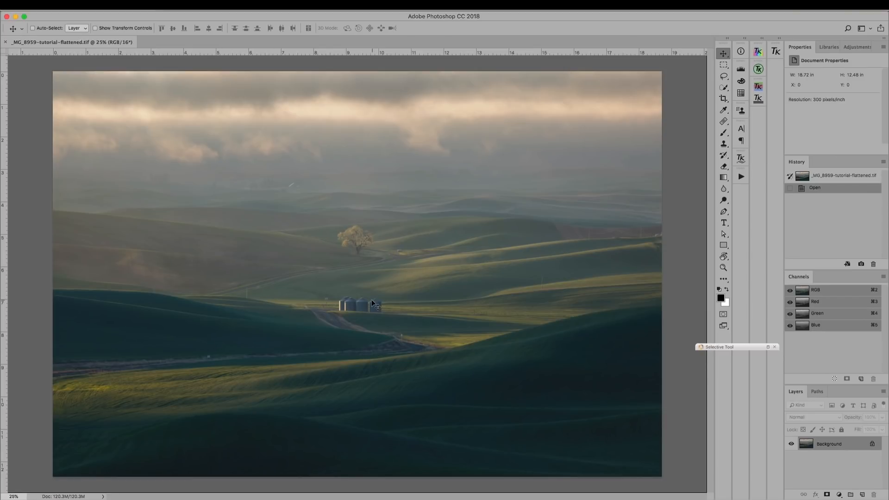
left_click(723, 121)
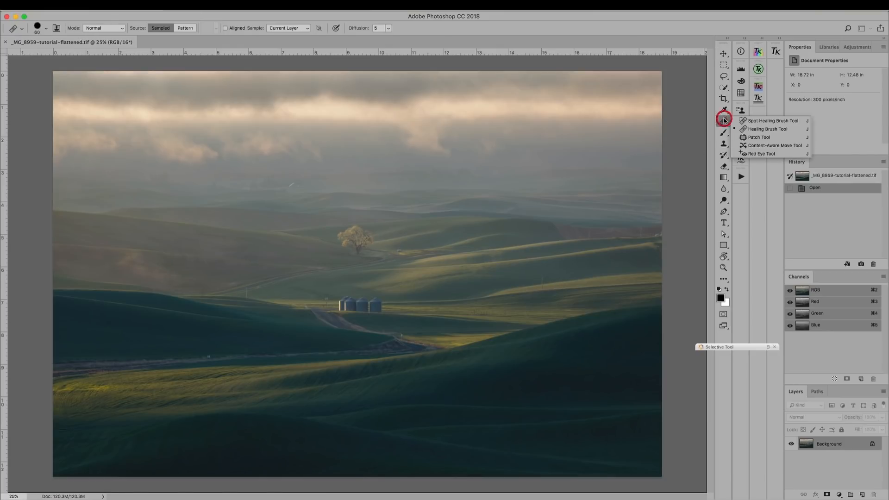
left_click(751, 121)
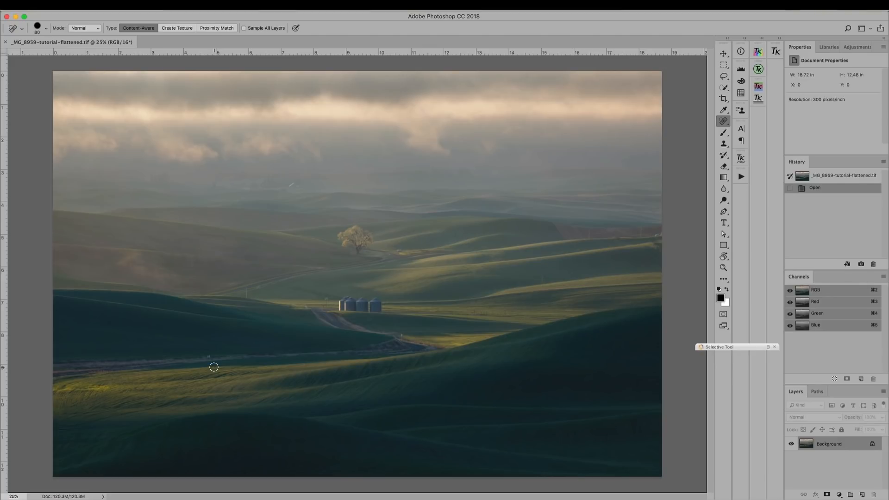
Zoom to 100% on the small sign along the lower-left road and reduce the healing brush size to 50.
key("alt+super+0")
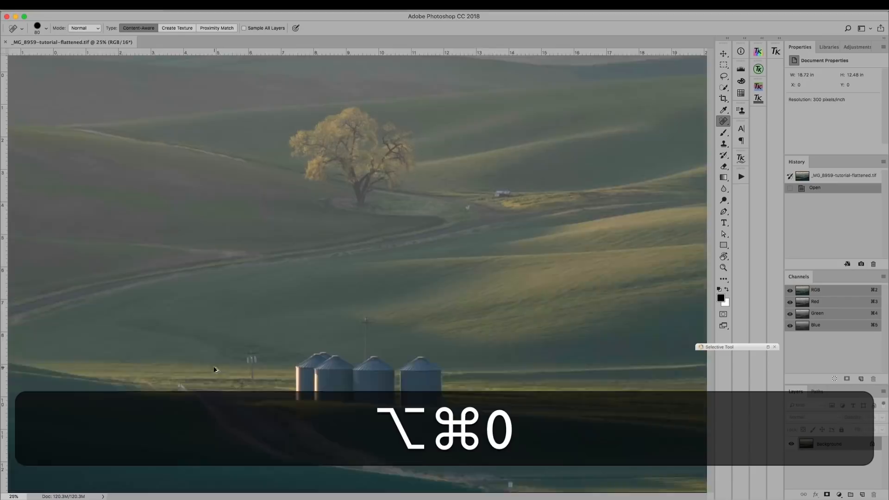
left_click_drag(213, 367, 603, 85)
left_click_drag(208, 383, 357, 320)
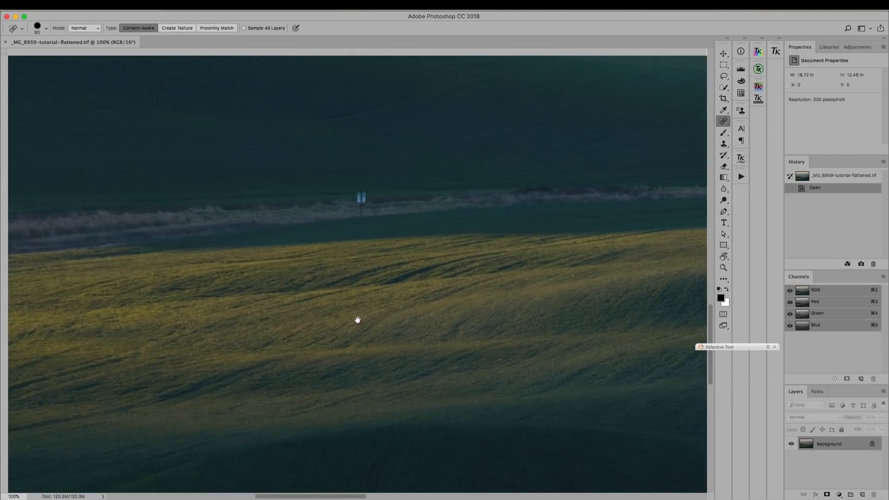
key("bracketleft")
key("bracketleft")
key("bracketleft")
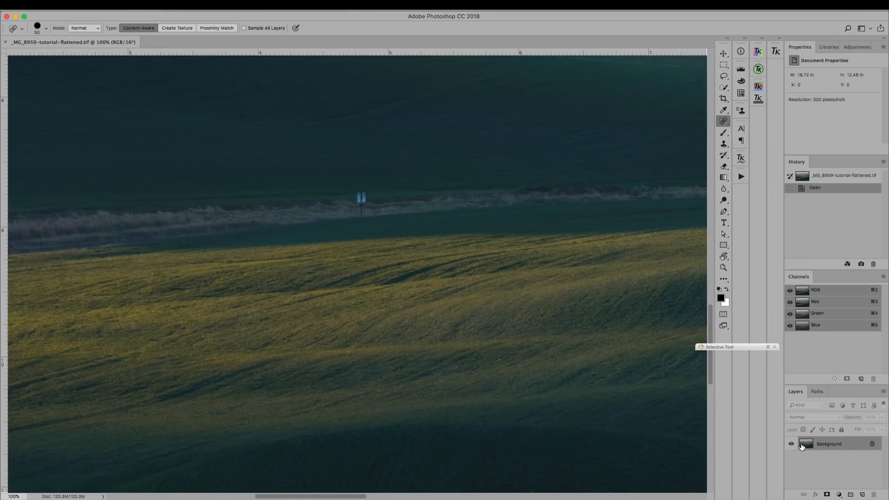
Duplicate the Background layer and revert the document to its opened state.
left_click_drag(802, 446, 862, 495)
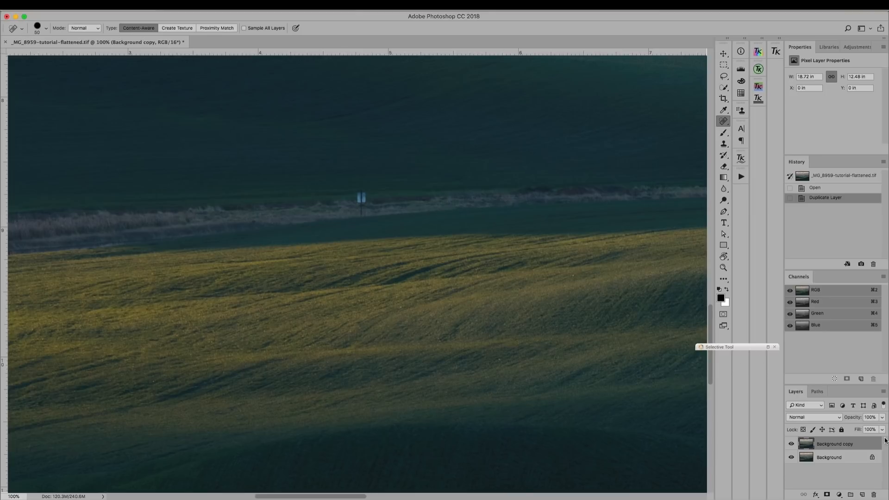
left_click(815, 188)
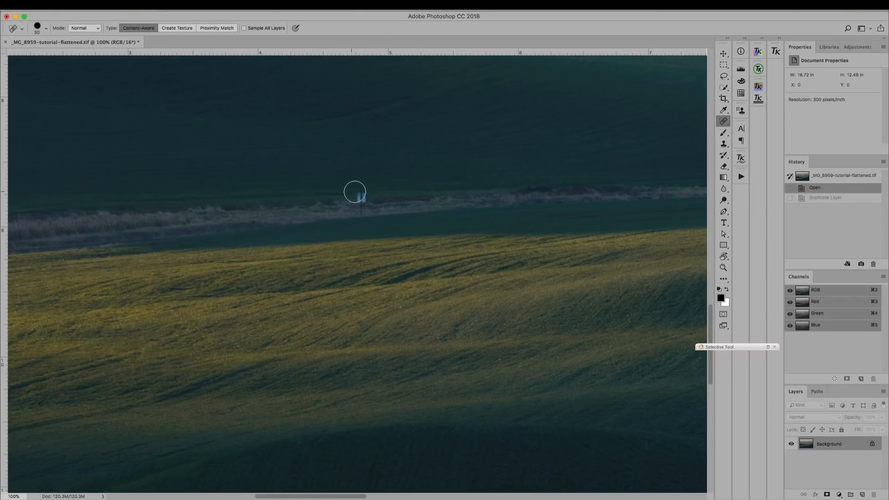
Remove the small sign along the lower-left road with the Spot Healing Brush at size 45.
key("bracketleft")
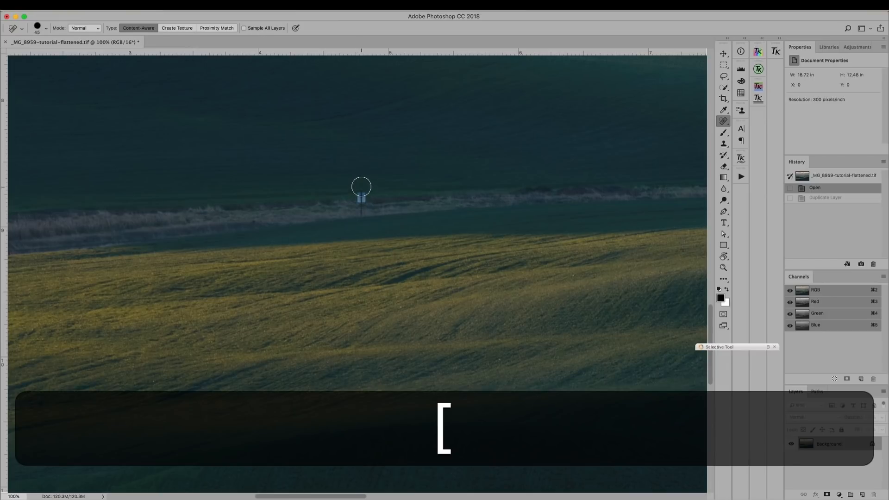
left_click_drag(361, 188, 361, 218)
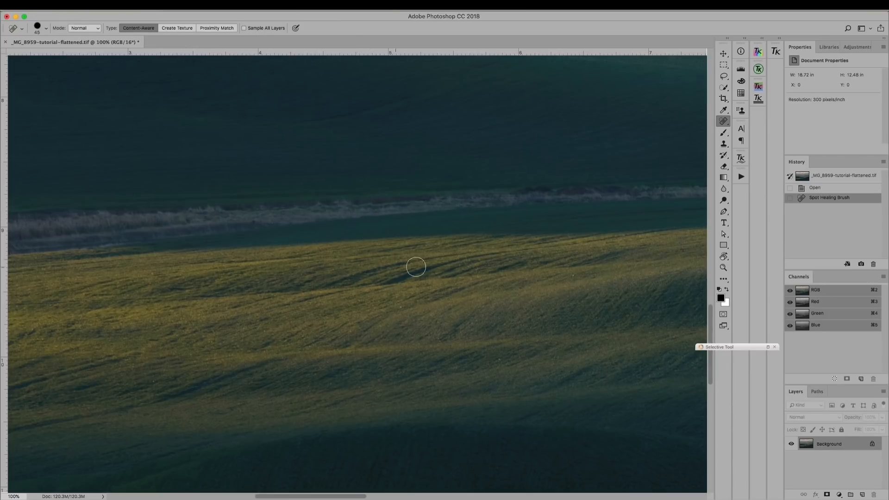
right_click(720, 123)
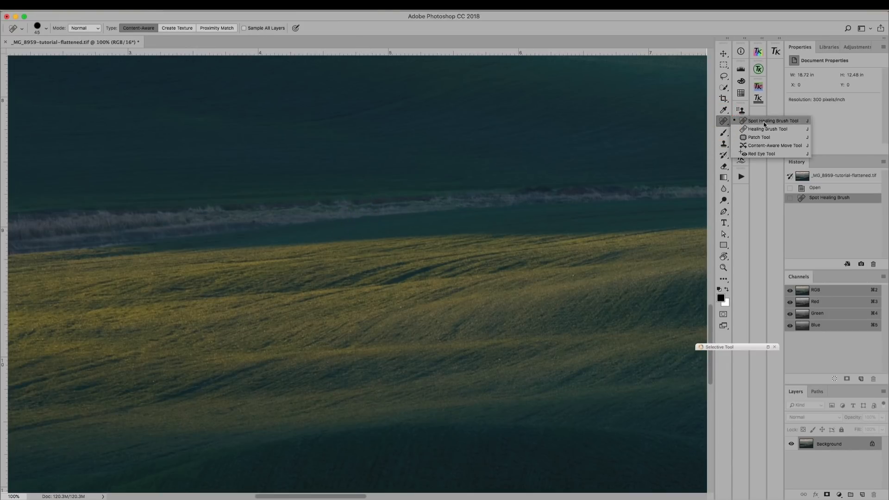
left_click(740, 122)
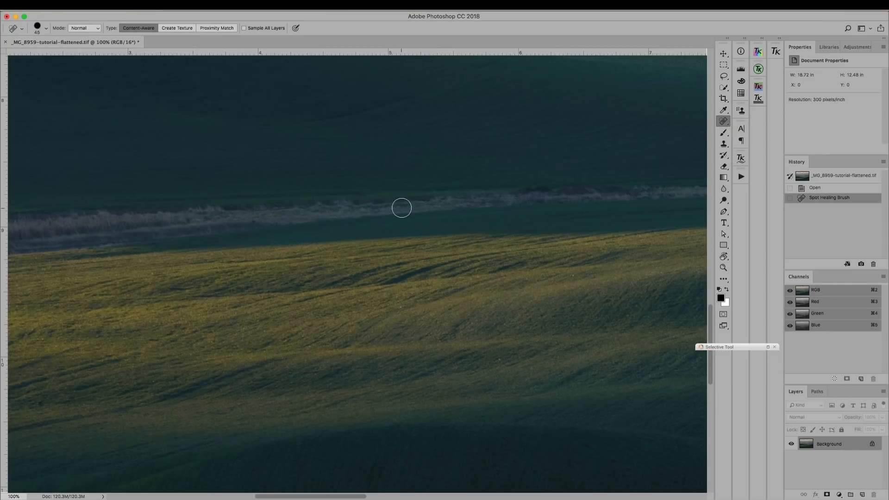
Remove the white signpost at the road bend below the silos with the Spot Healing Brush at size 30.
left_click_drag(626, 203, 43, 301)
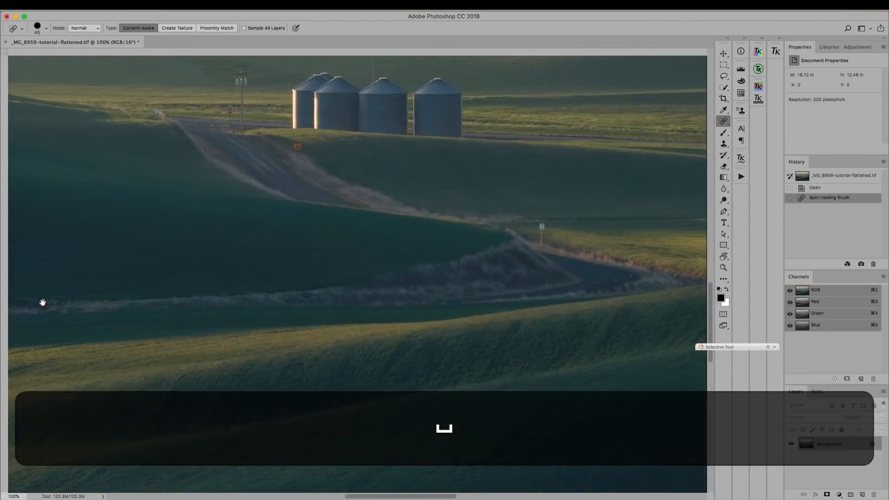
left_click_drag(643, 367, 411, 363)
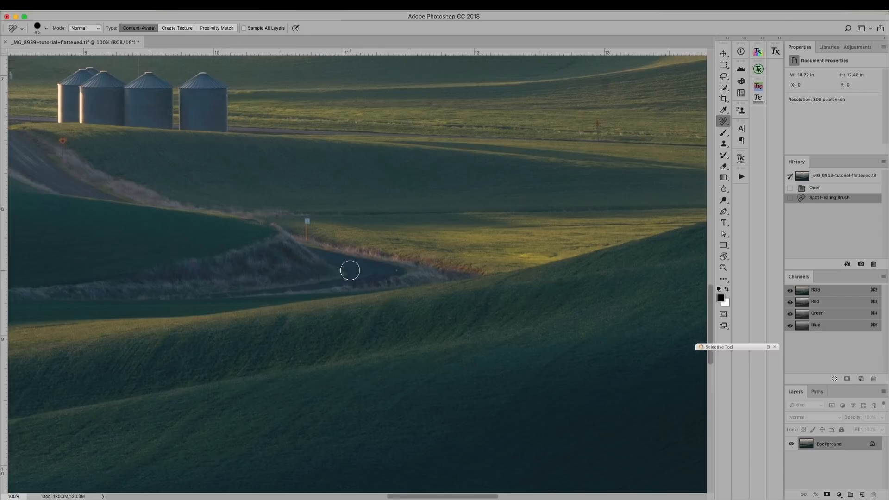
key("bracketleft")
key("bracketleft")
key("bracketleft")
key("bracketright")
key("bracketleft")
left_click_drag(306, 216, 309, 240)
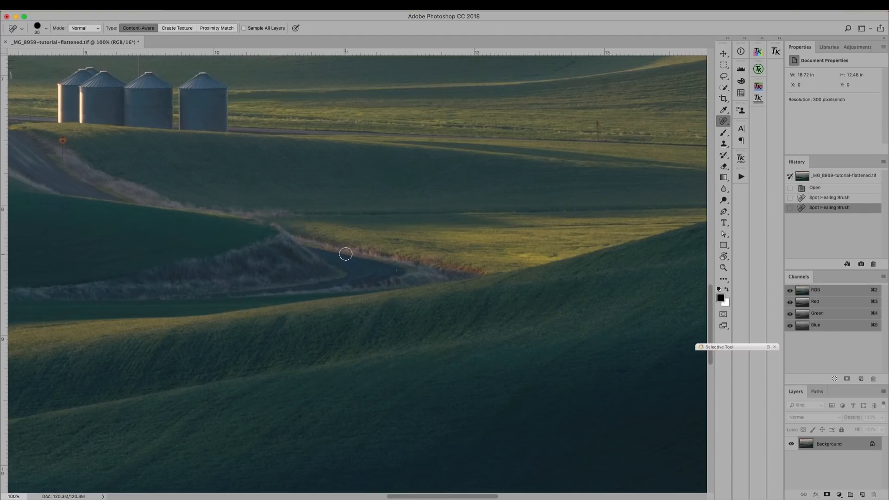
Heal away the orange sign, the white roadside spot and the small red sign left of the silos with a size 25 brush.
key("space")
left_click_drag(117, 172, 347, 193)
key("bracketleft")
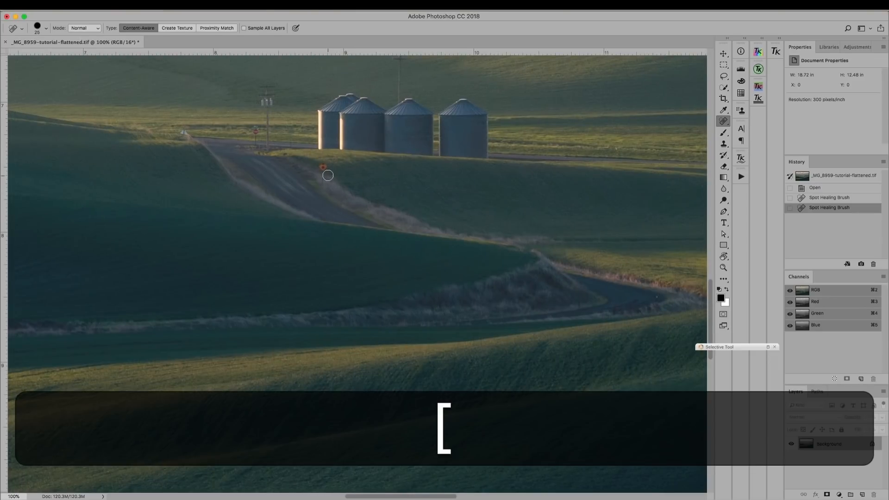
key("bracketright")
key("bracketleft")
key("bracketright")
key("bracketleft")
left_click_drag(323, 164, 324, 181)
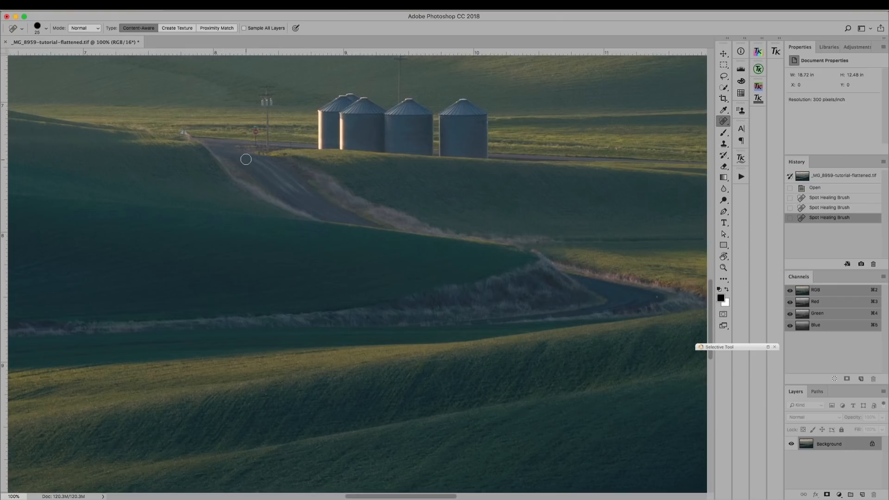
left_click(184, 132)
left_click_drag(256, 129, 253, 147)
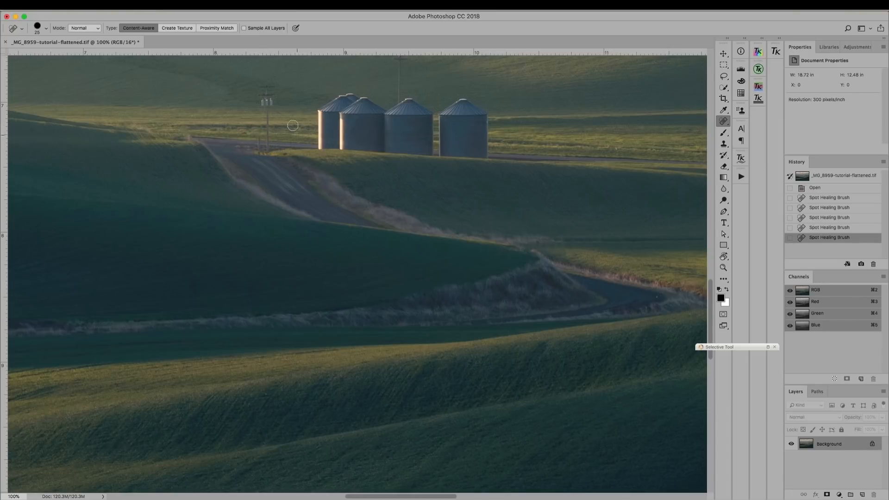
Remove the utility pole left of the silos with the healing brush enlarged to size 40.
key("bracketright")
key("bracketright")
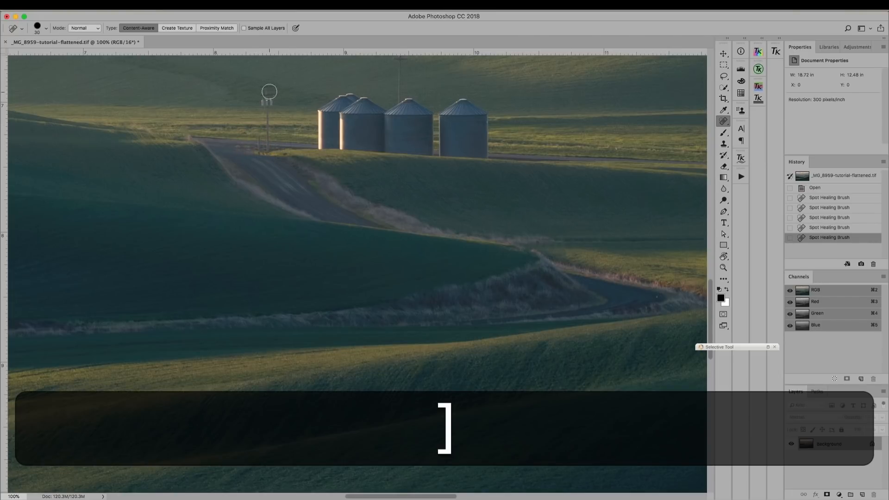
key("bracketright")
left_click_drag(265, 89, 267, 153)
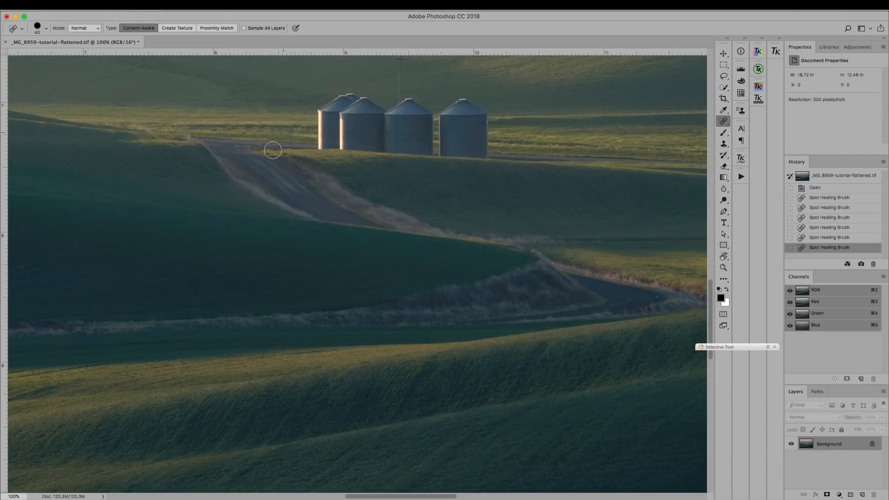
Remove the utility pole rising above the silos with the Spot Healing Brush at size 35.
key("space")
left_click_drag(607, 141, 512, 241)
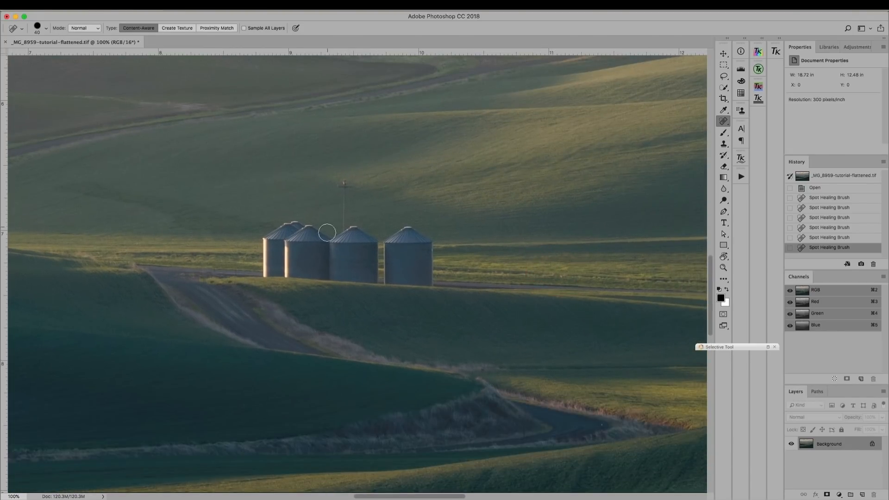
key("bracketleft")
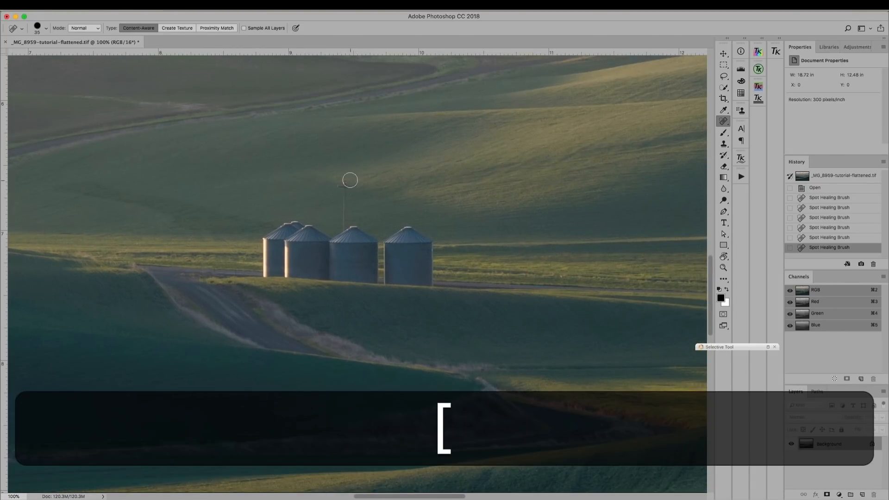
left_click_drag(349, 190, 337, 181)
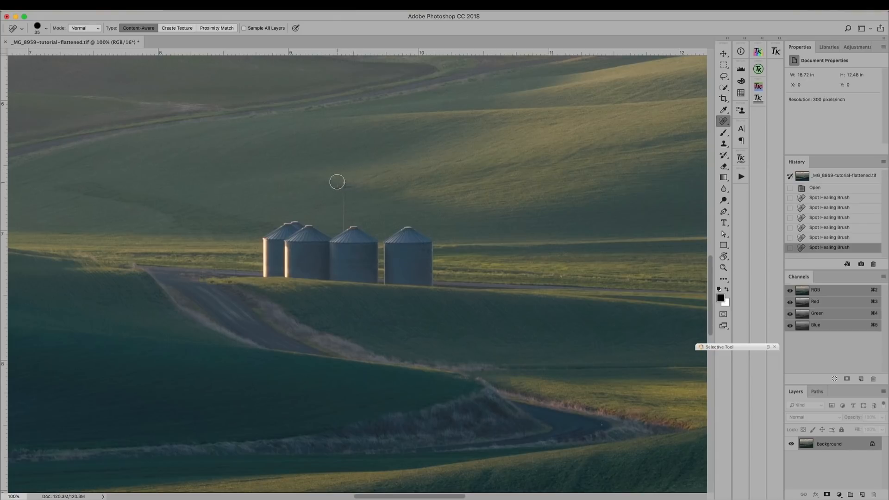
left_click_drag(338, 184, 341, 230)
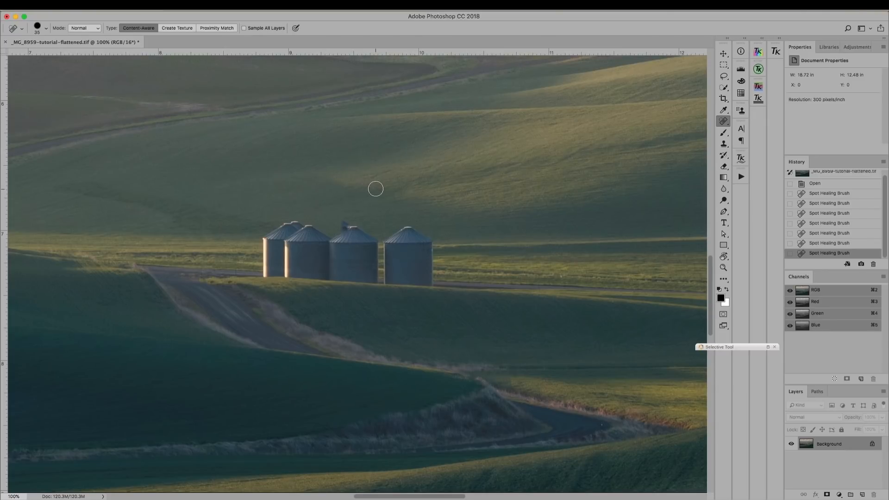
Heal away the white spot and the small pale object by the road right of the tree with a size 25 brush.
left_click_drag(454, 99, 437, 342)
key("bracketleft")
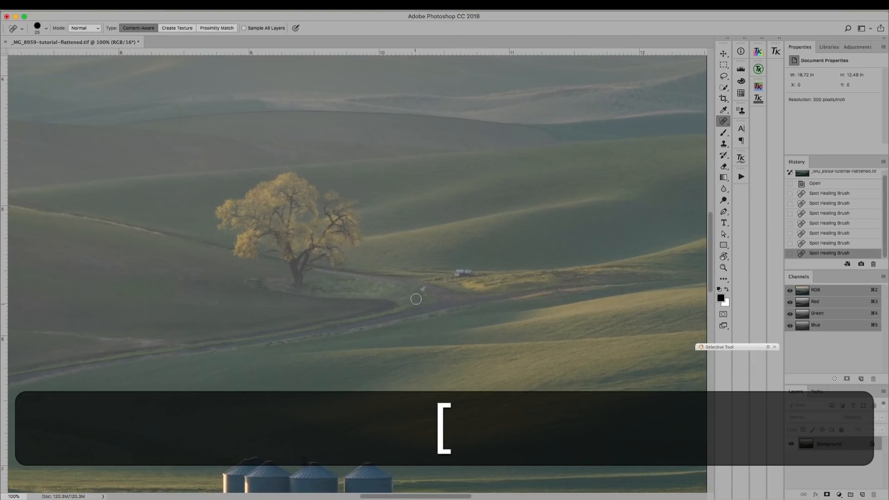
left_click(420, 288)
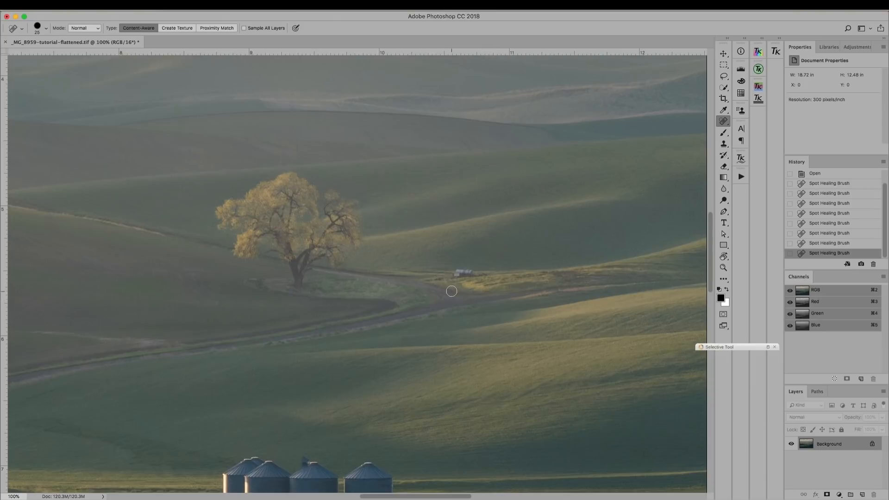
mouse_move(456, 283)
left_mouse_down()
mouse_move(458, 272)
mouse_move(485, 273)
left_mouse_up()
Remove the tall pole in the right-hand field and the short post near the dark foreground hill with the Spot Healing Brush.
key("space")
left_click_drag(584, 183, 59, 308)
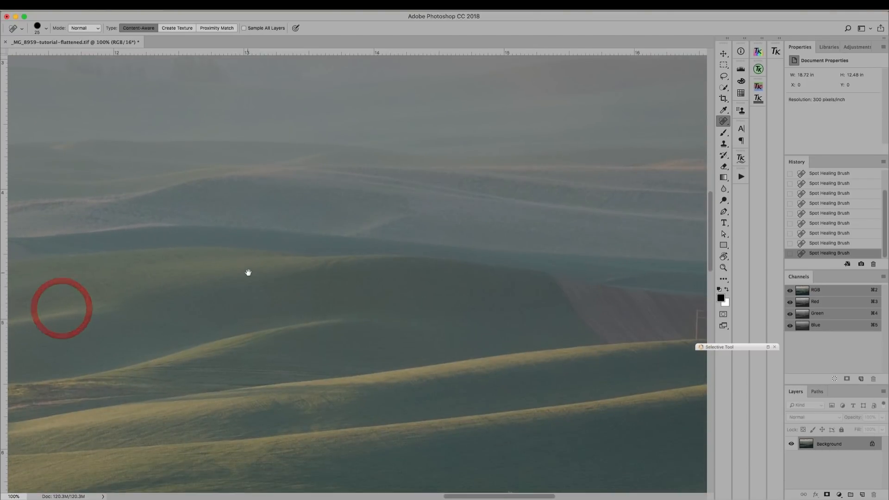
key("space")
left_click_drag(611, 382, 280, 356)
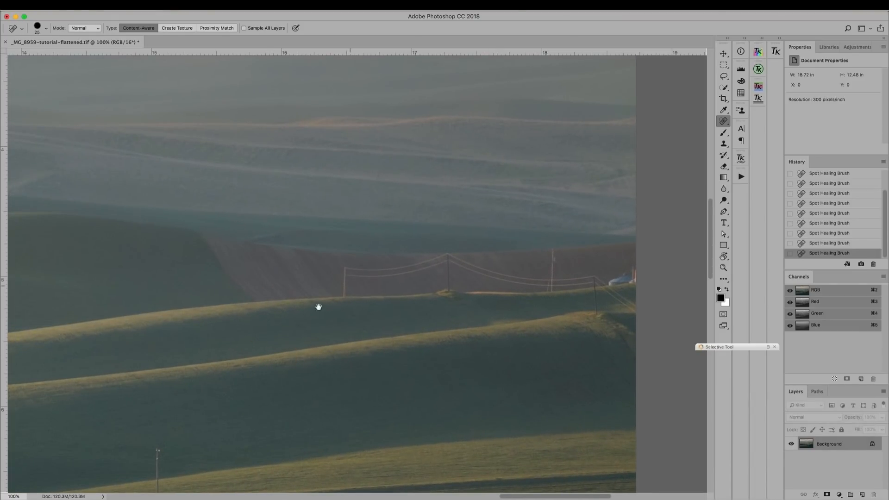
left_click_drag(262, 417, 363, 191)
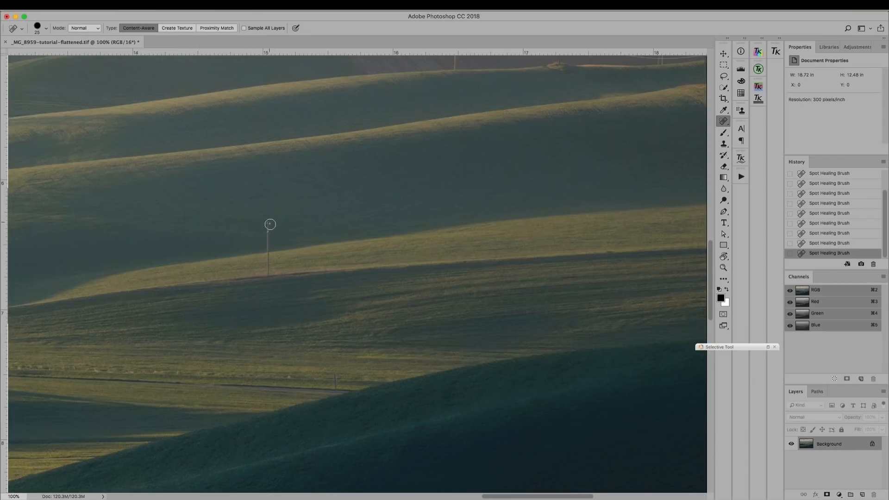
key("space")
left_click_drag(268, 219, 268, 278)
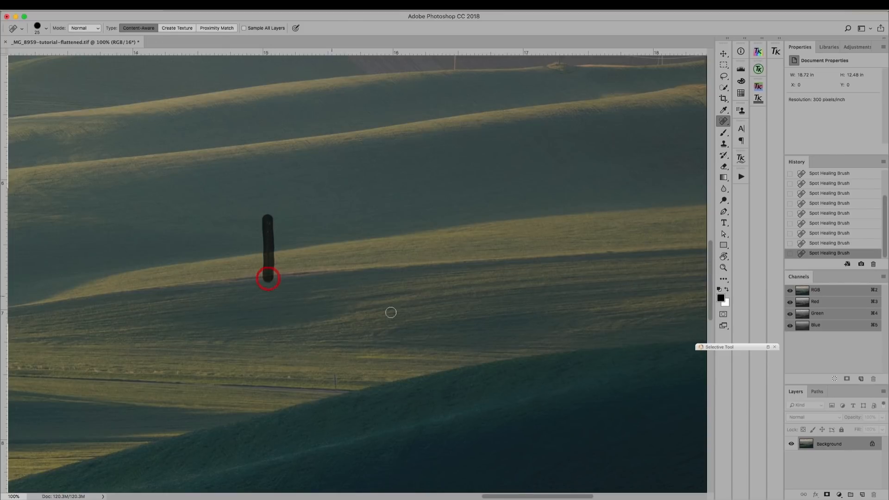
left_click_drag(332, 376, 337, 393)
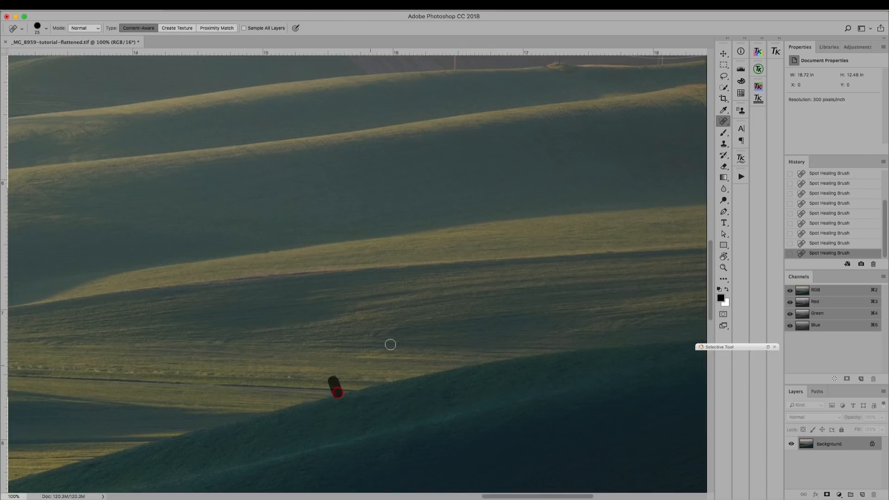
Remove the three utility poles standing along the distant ridge near the photo's right edge with the Spot Healing Brush.
key("space")
left_click_drag(599, 133, 393, 346)
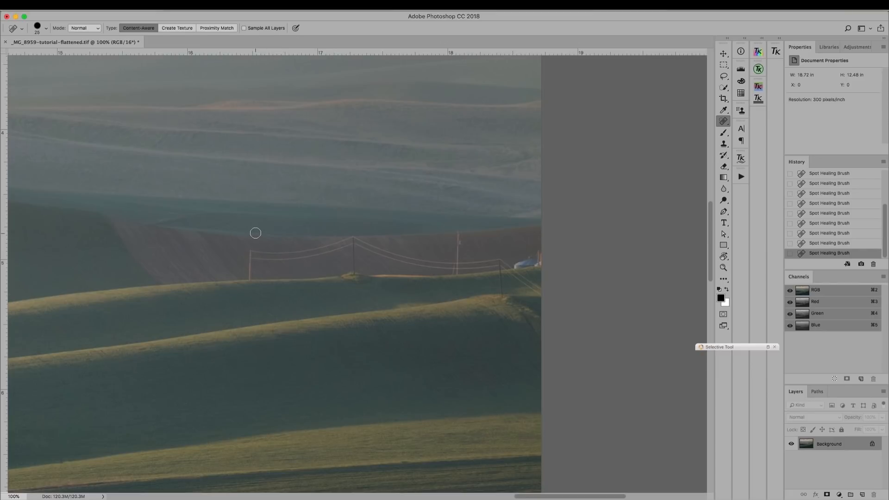
left_click_drag(251, 248, 250, 280)
left_click_drag(352, 238, 354, 280)
left_click_drag(458, 232, 455, 281)
Remove the dark pole nearest the photo's right edge, beside the blue object, with the healing brush reduced to size 20.
key("space")
left_click_drag(486, 307, 315, 272)
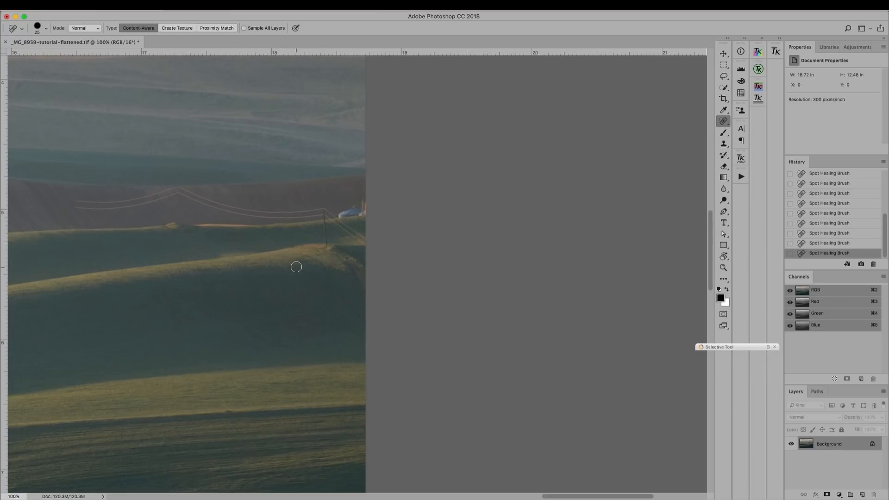
key("bracketleft")
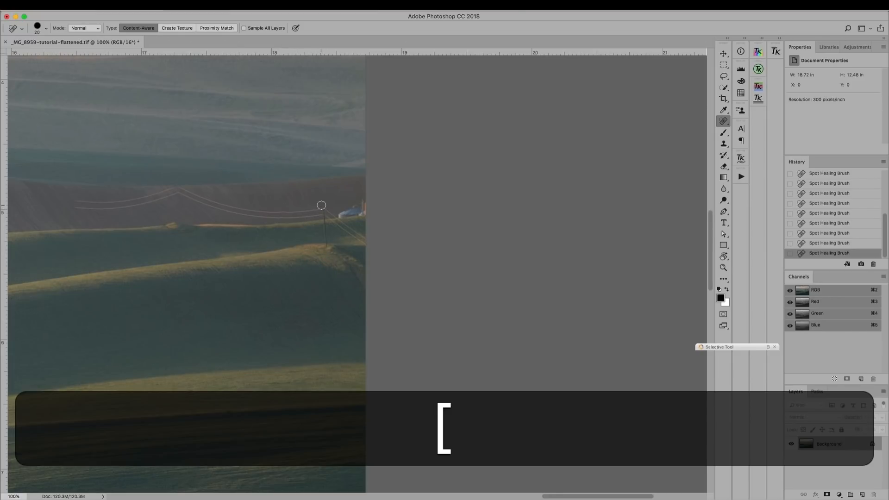
left_click_drag(323, 207, 327, 249)
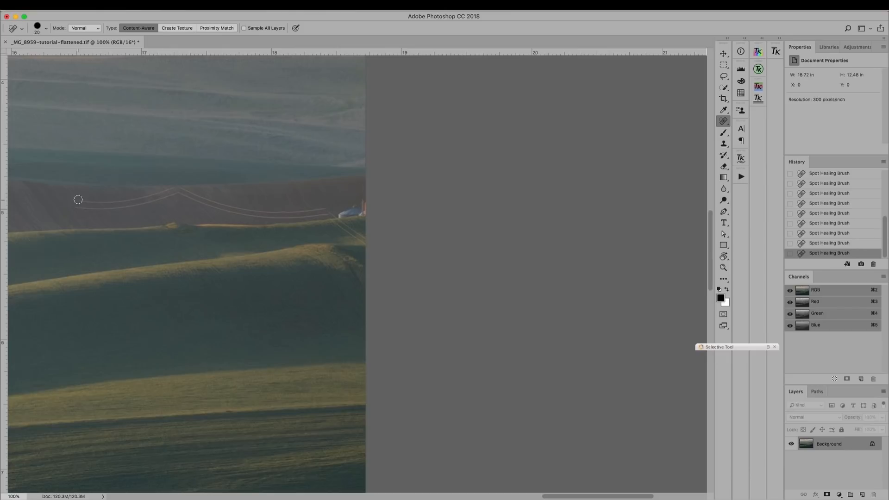
Heal away the power lines crossing the brown field with a size 15 brush, and return the brush to size 25.
key("bracketleft")
left_click_drag(88, 200, 174, 188)
left_click_drag(81, 206, 177, 192)
left_click_drag(184, 194, 231, 213)
left_click_drag(183, 189, 229, 205)
mouse_move(312, 209)
left_mouse_down()
mouse_move(221, 206)
mouse_move(287, 216)
left_mouse_up()
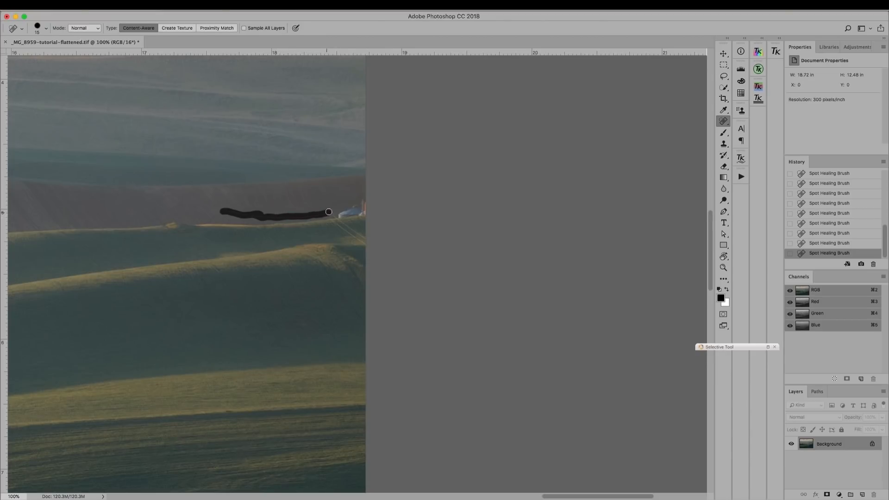
left_click_drag(329, 212, 328, 211)
key("bracketright")
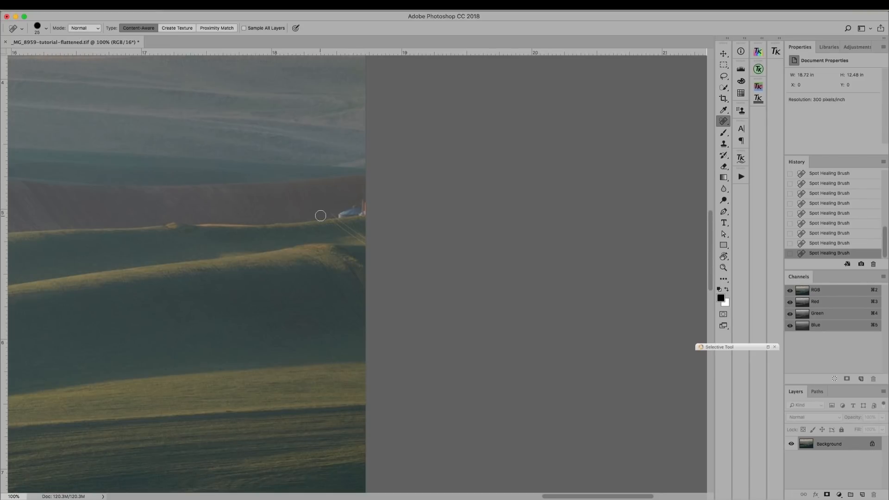
Select the blue object at the photo's right edge with a freehand Lasso outline.
key("l")
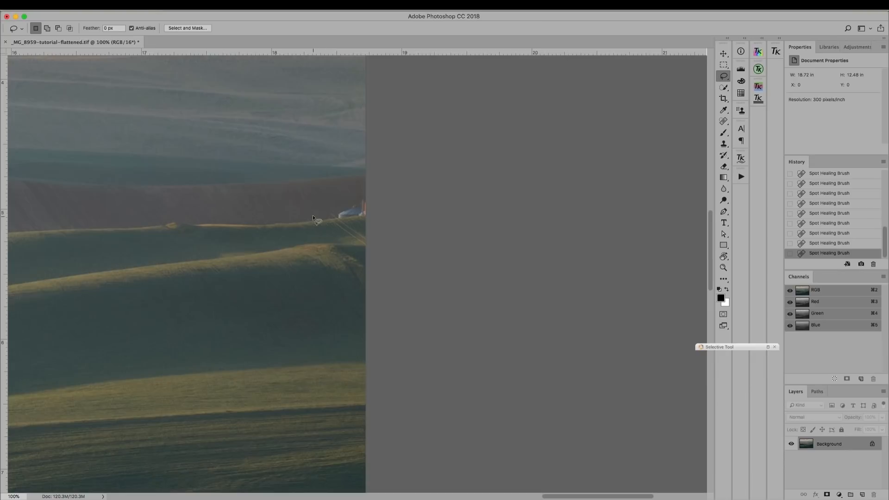
left_click(725, 76)
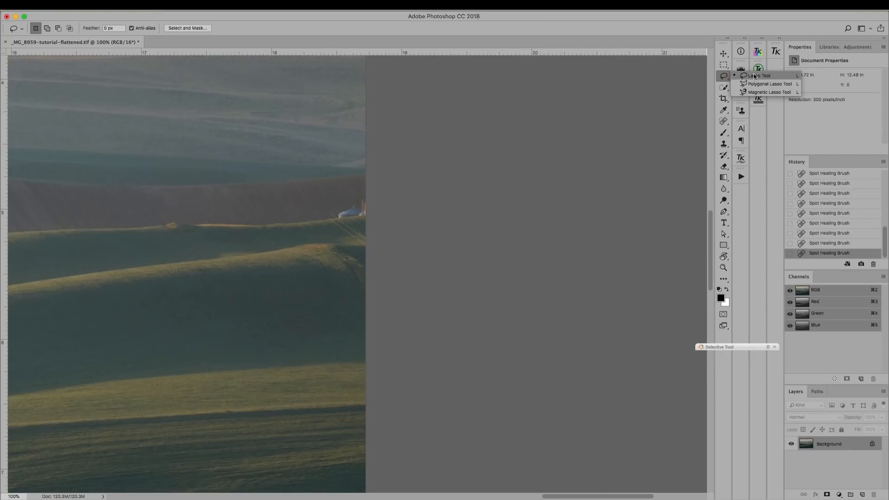
left_click(744, 76)
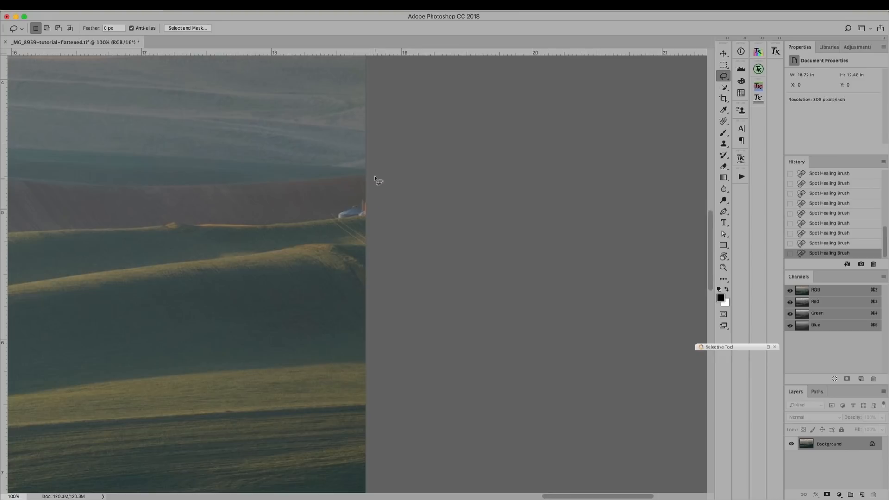
mouse_move(374, 194)
left_mouse_down()
mouse_move(340, 201)
mouse_move(337, 217)
mouse_move(390, 222)
mouse_move(406, 197)
left_mouse_up()
left_click(407, 196)
Fill the selected blue object using Content-Aware contents at 100% opacity and clear the selection.
left_click(98, 6)
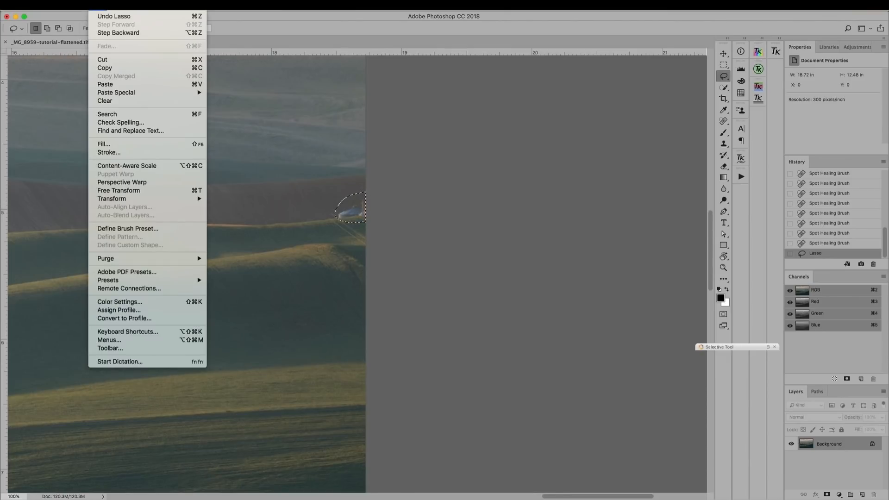
left_click(143, 144)
left_click_drag(779, 369, 488, 145)
left_click(492, 155)
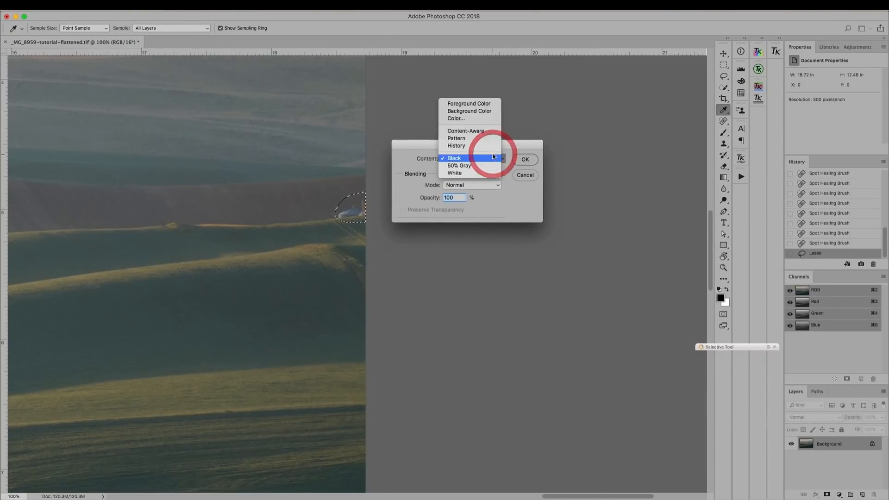
left_click(484, 131)
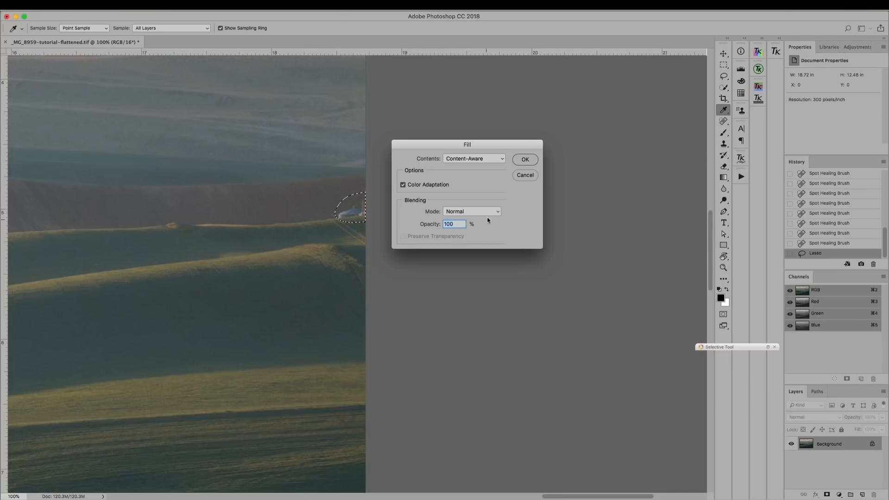
left_click(530, 161)
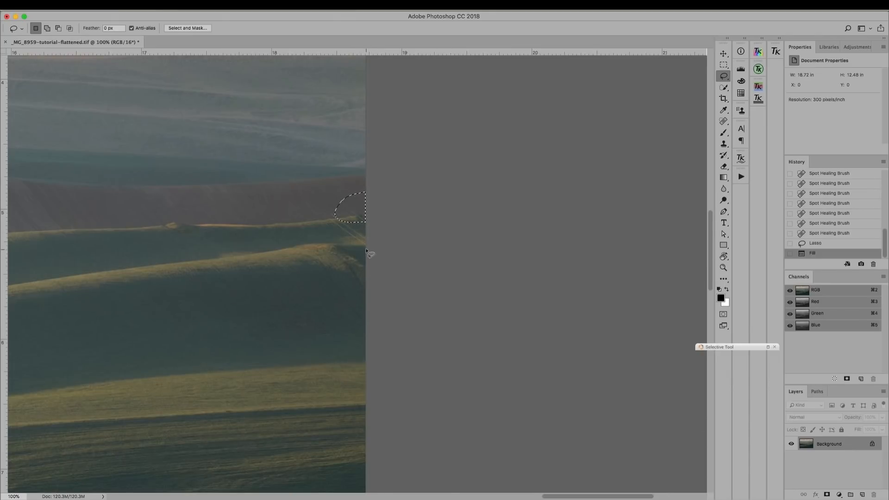
key("super+d")
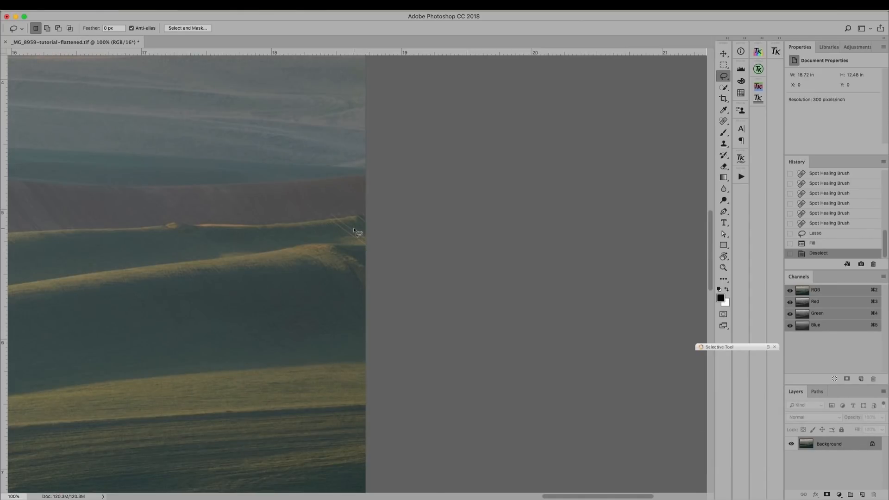
Remove the leftover diagonal lines and the bump on the ridge at the photo's right edge with the Spot Healing Brush.
key("j")
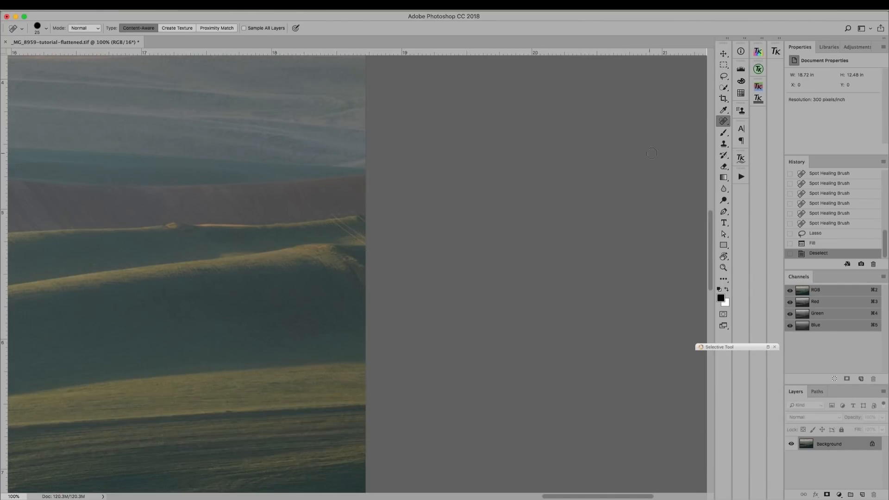
left_click(724, 121)
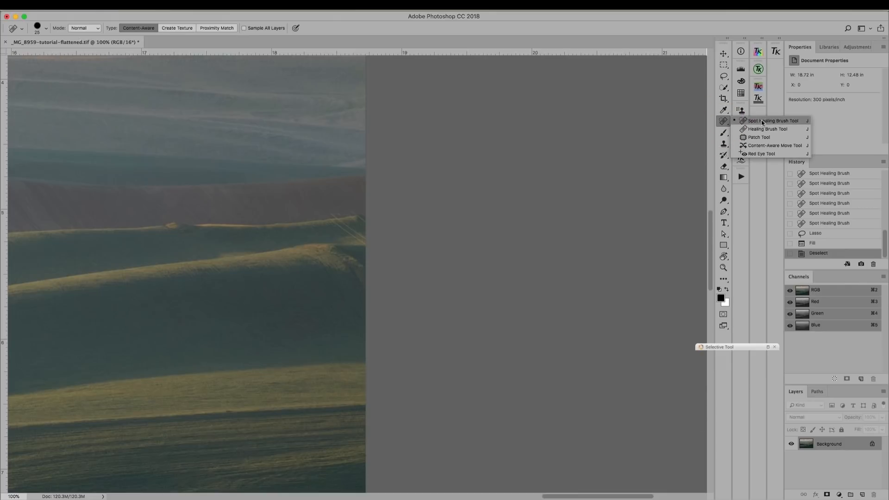
left_click(743, 121)
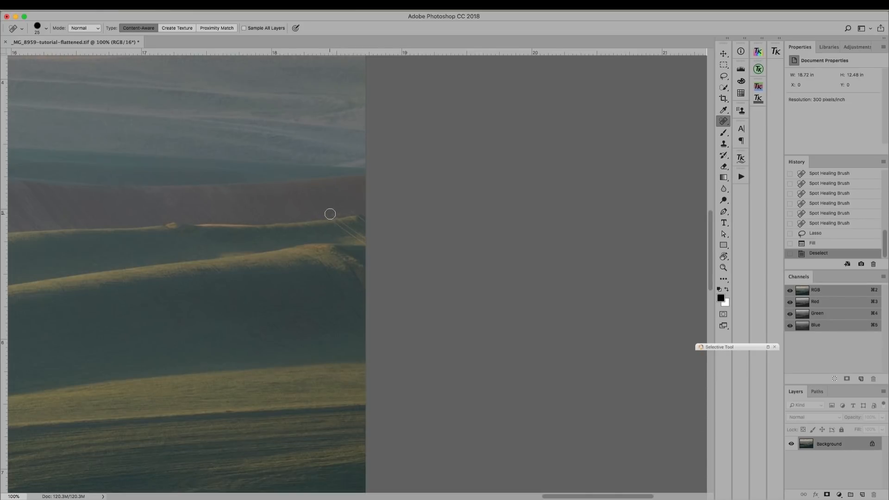
left_click_drag(329, 215, 389, 260)
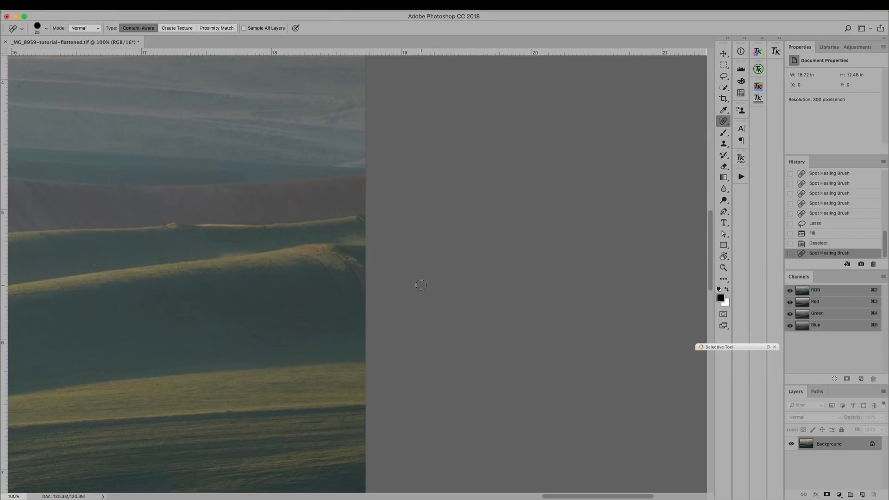
left_click_drag(338, 210, 338, 211)
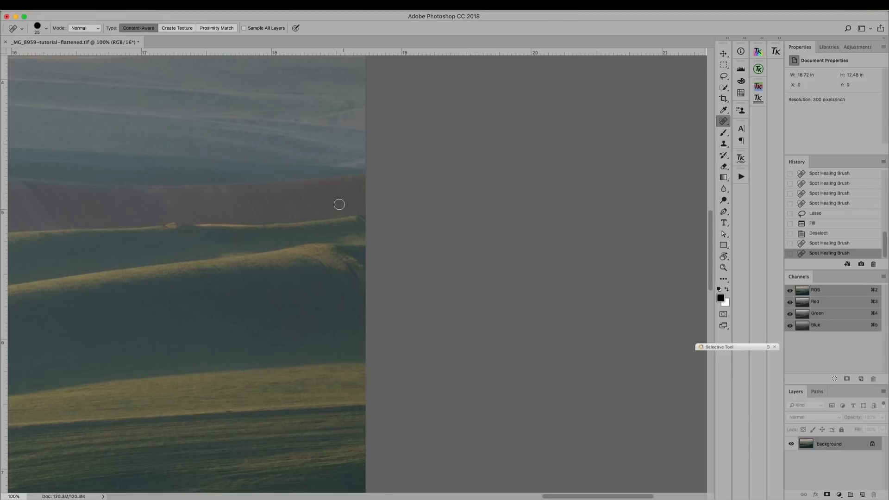
left_click_drag(347, 212, 366, 228)
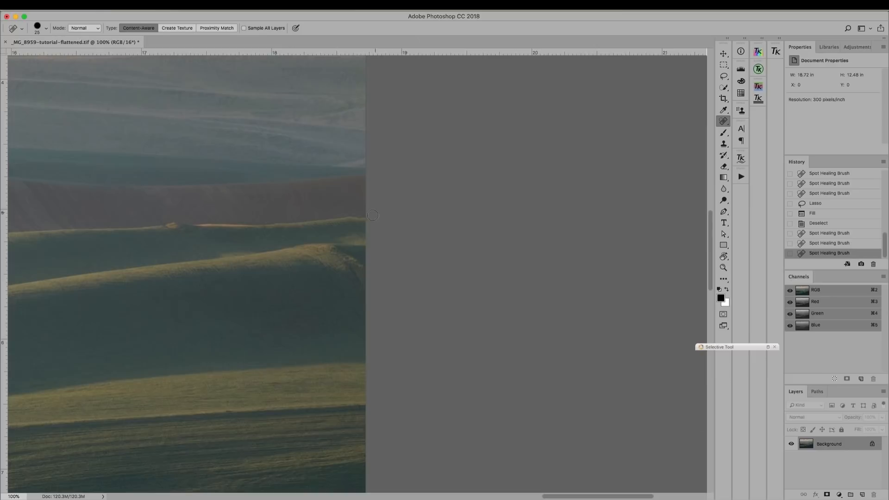
left_click_drag(360, 216, 360, 220)
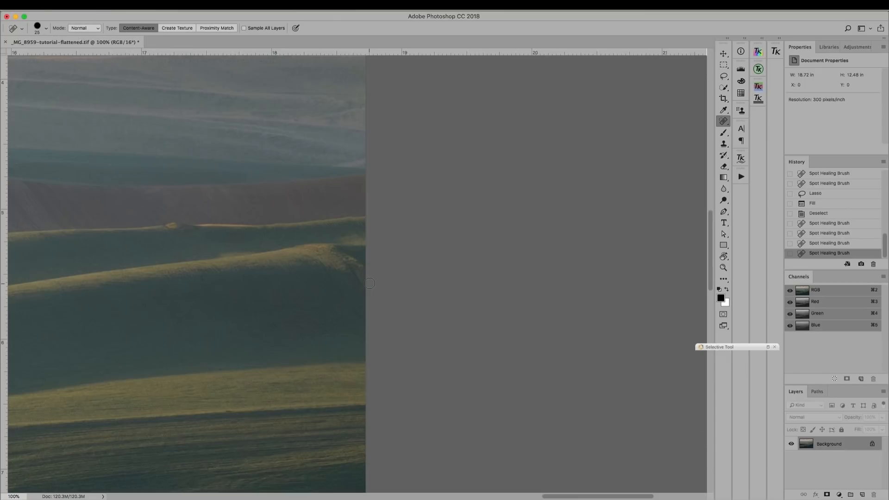
Check the whole photo and heal away the small reddish post in the field right of the silos.
key("super+0")
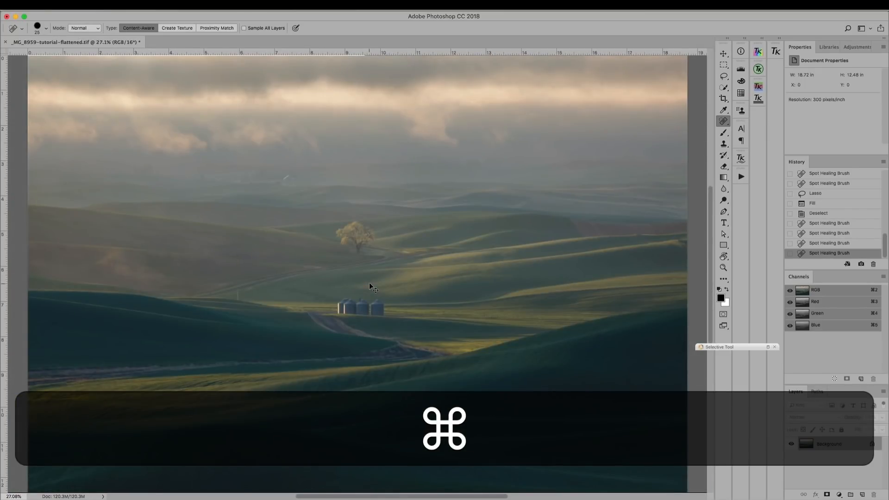
key("super+minus")
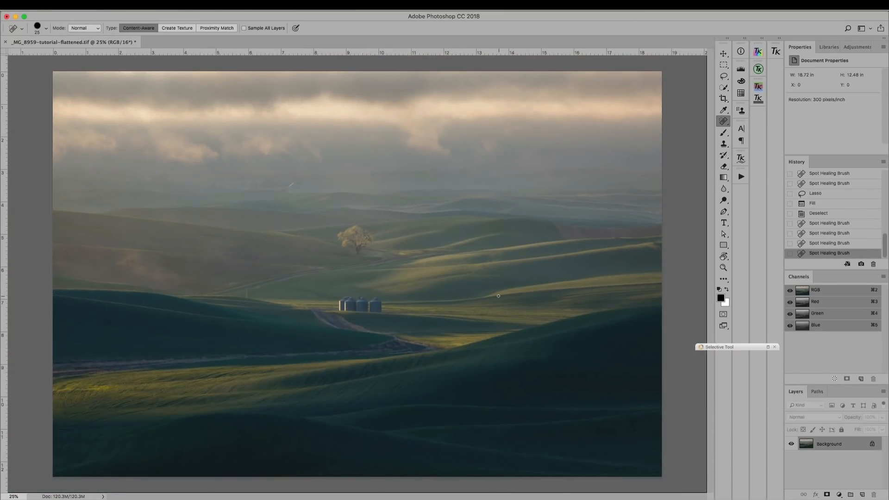
key("alt+super+0")
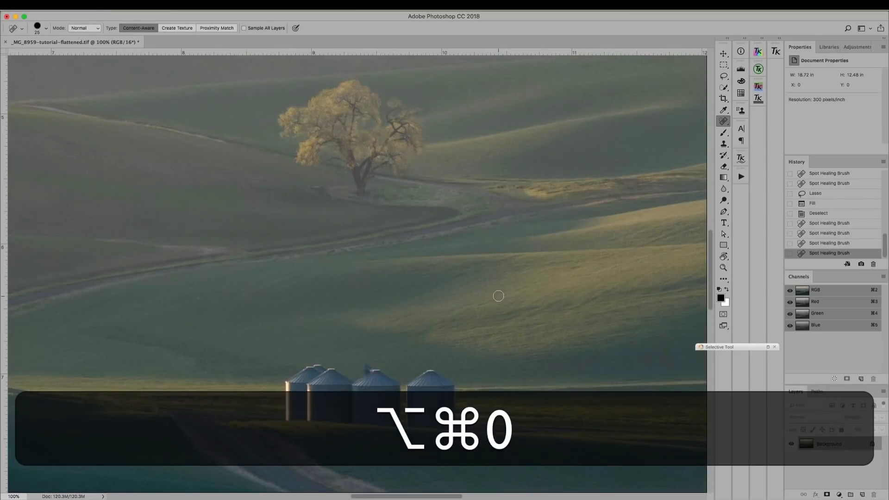
left_click_drag(524, 326, 171, 162)
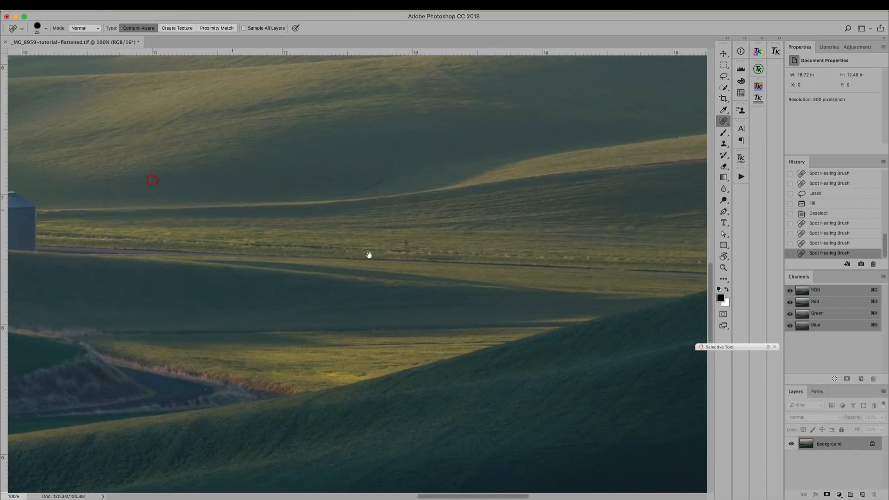
left_click_drag(406, 237, 406, 259)
Remove the pole between the road and the dark hill left of the silos with the Spot Healing Brush.
mouse_move(205, 276)
left_mouse_down()
mouse_move(623, 281)
mouse_move(546, 372)
left_mouse_up()
left_click_drag(124, 254, 306, 264)
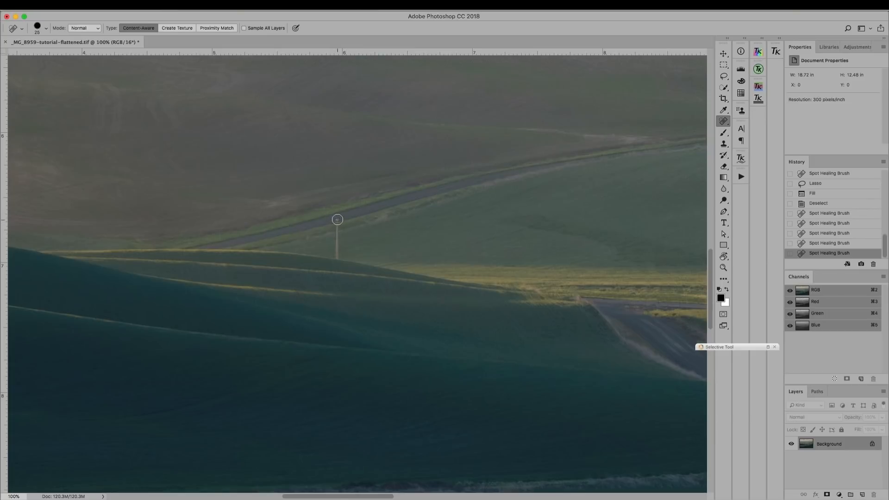
left_click_drag(337, 221, 337, 262)
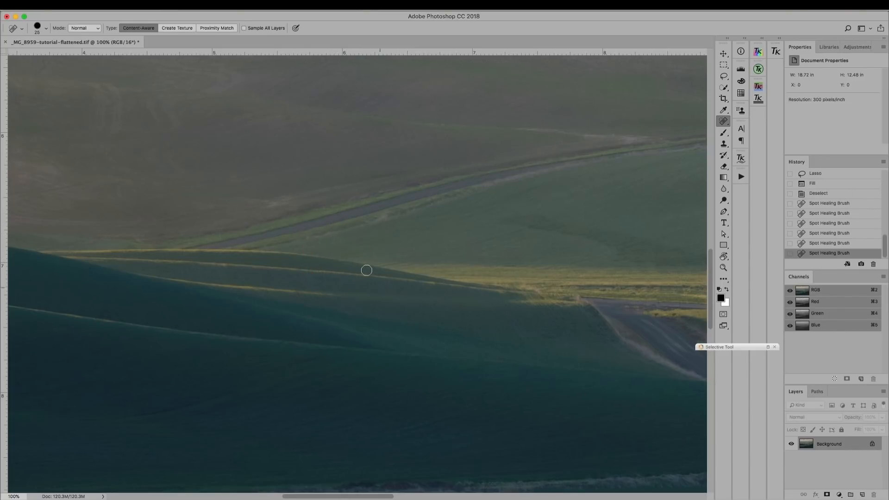
left_click(338, 257)
Switch to the regular Healing Brush at size 25 for the small pole on the dark hill's crest at the left.
key("space")
mouse_move(193, 163)
left_mouse_down()
mouse_move(587, 192)
mouse_move(598, 166)
mouse_move(523, 212)
left_mouse_up()
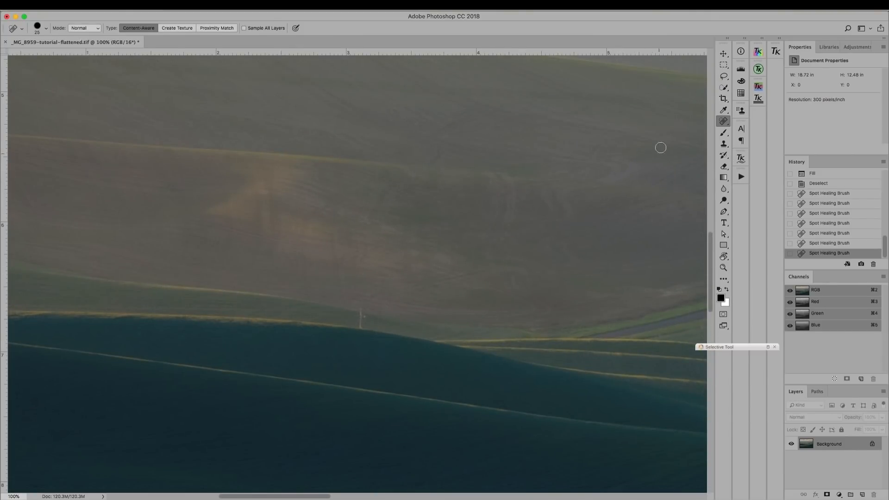
right_click(723, 121)
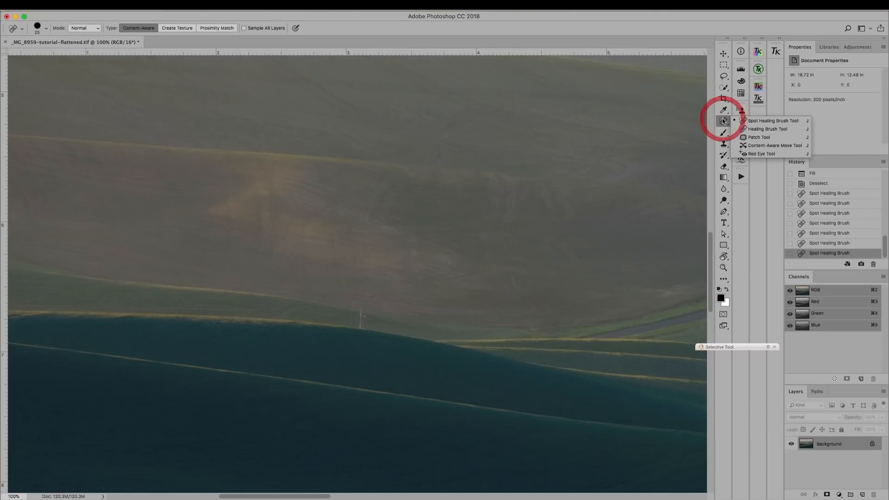
left_click(768, 129)
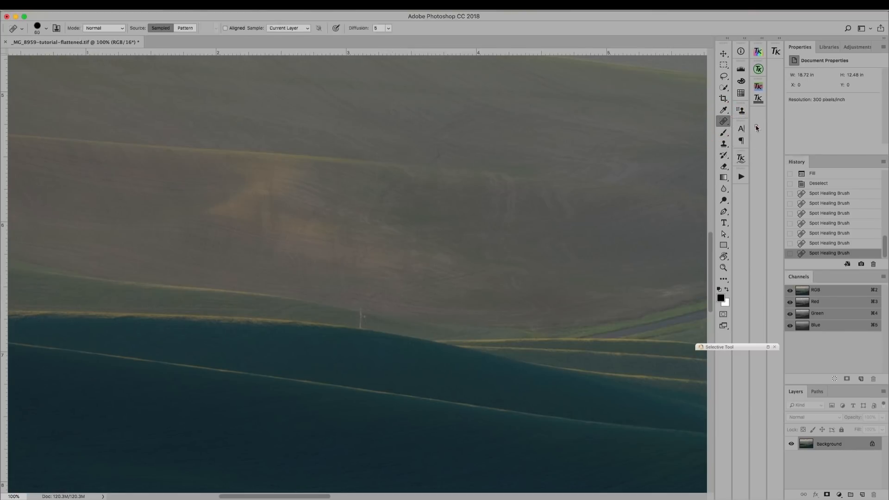
key("bracketleft")
key("bracketleft")
key("bracketleft")
key("bracketleft")
Heal the upper part of the small pole on the dark hill's crest, sampling clean field just left of it.
key("alt")
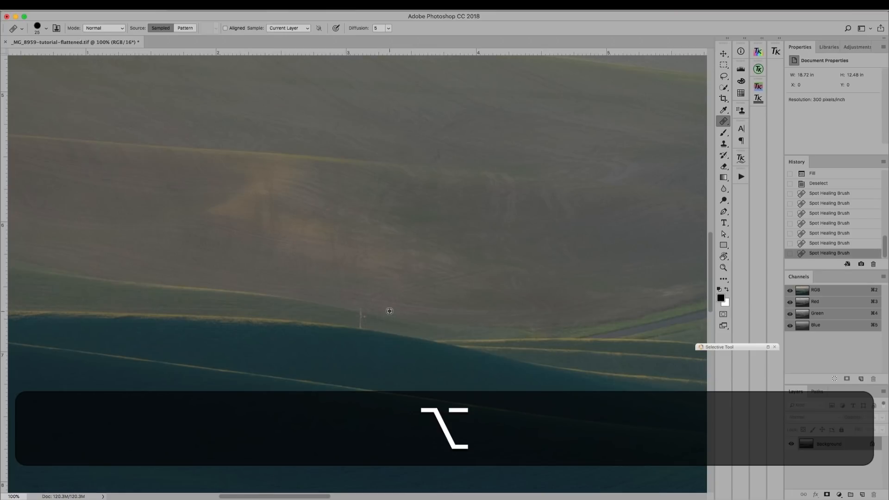
left_click(390, 311, "alt")
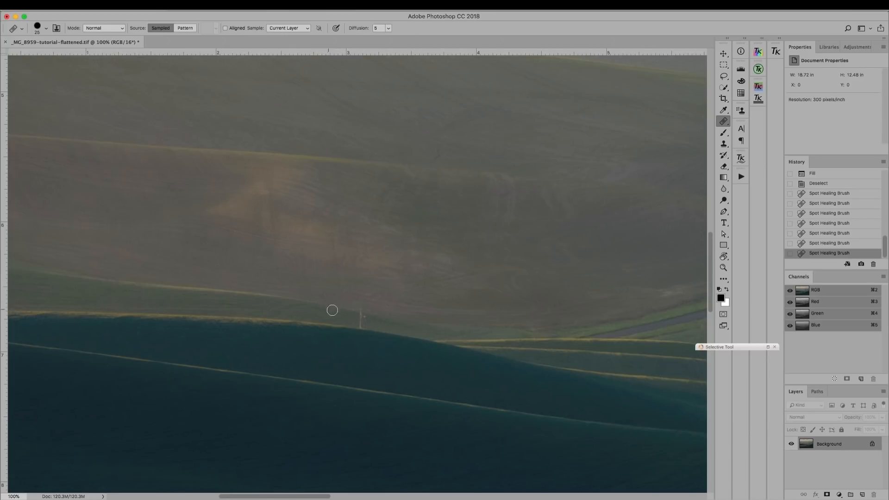
key("alt")
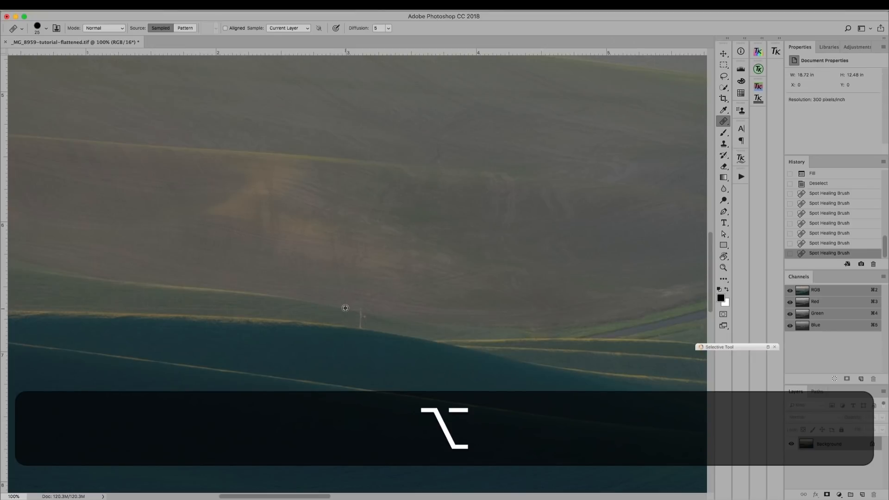
left_click(345, 309, "alt")
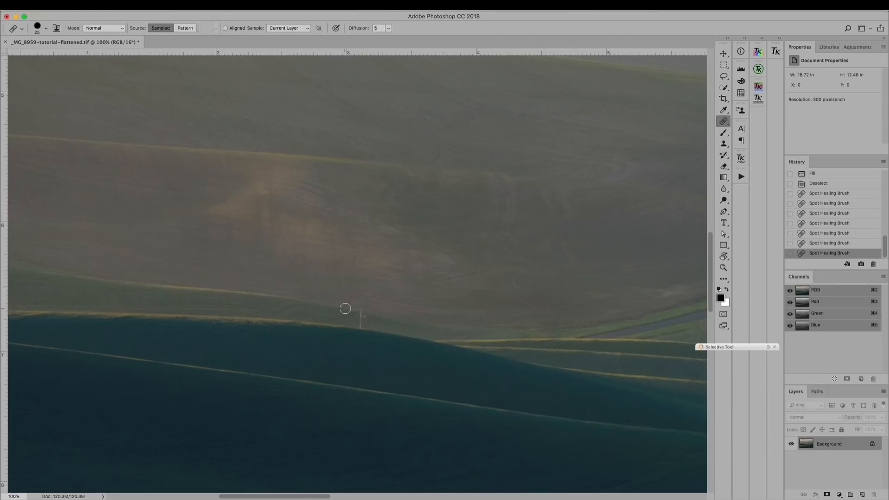
key("alt")
left_click(345, 309, "alt")
left_click(363, 311)
Heal the pole's remaining base, sampling the lit crest edge of the dark hill just right of it.
key("alt")
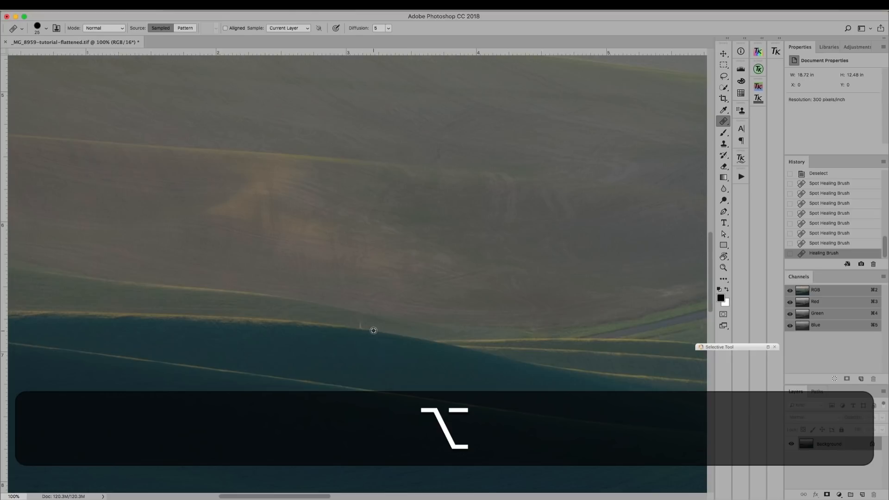
left_click(374, 330, "alt")
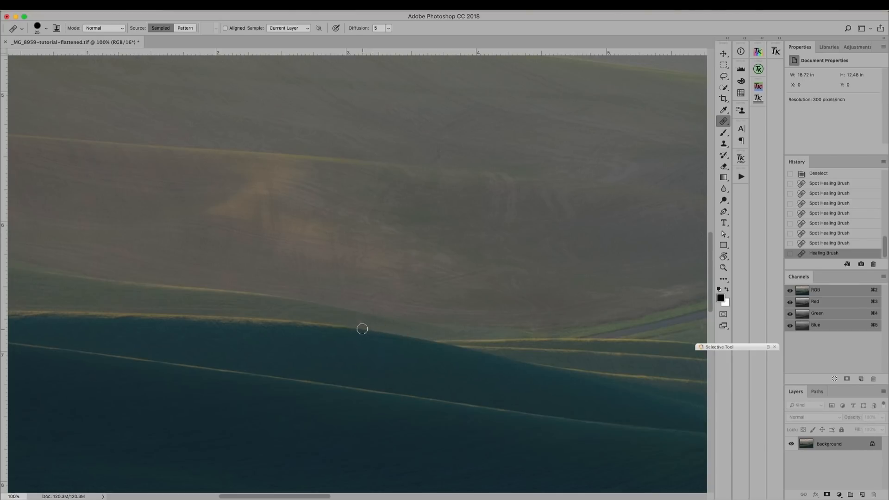
left_click(360, 328)
Draw a Lasso selection around the distant bright-roofed barn in the mist, up and left of the tree.
key("super+0")
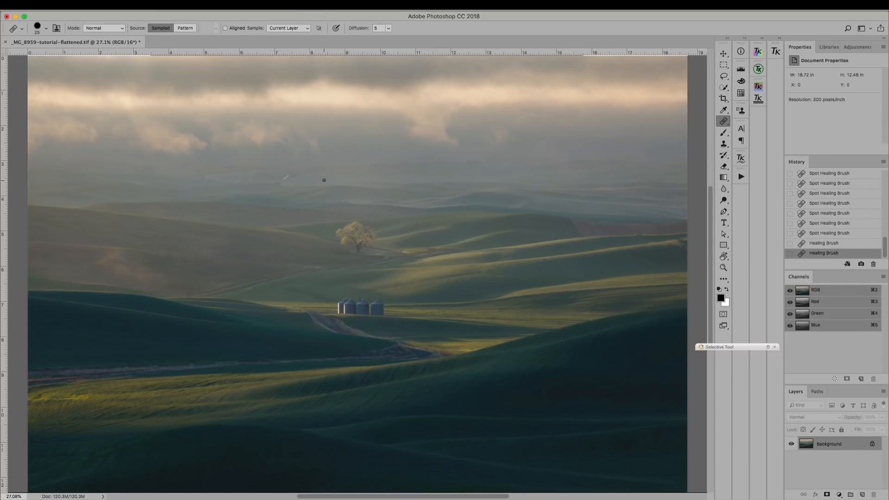
key("super+minus")
key("super+equal")
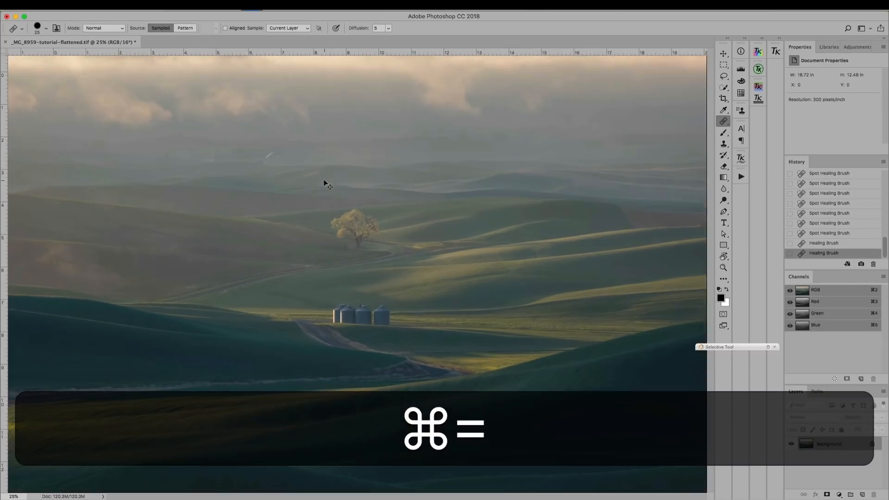
key("super+minus")
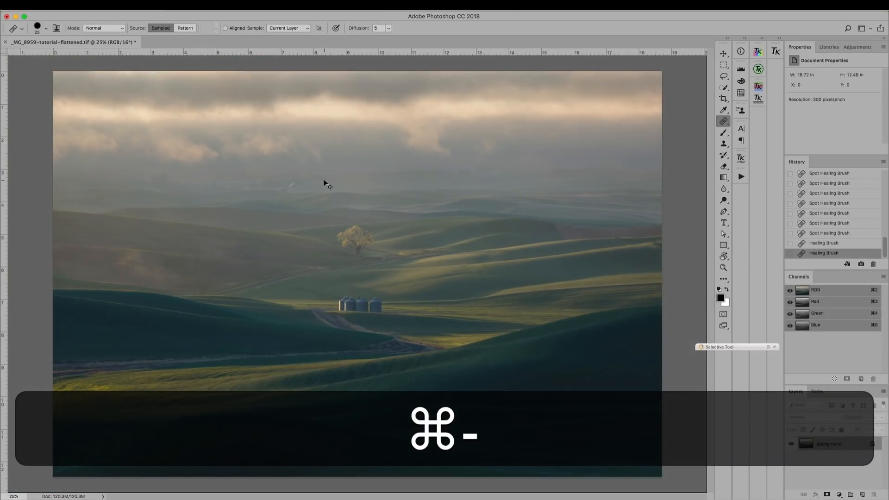
key("super+0")
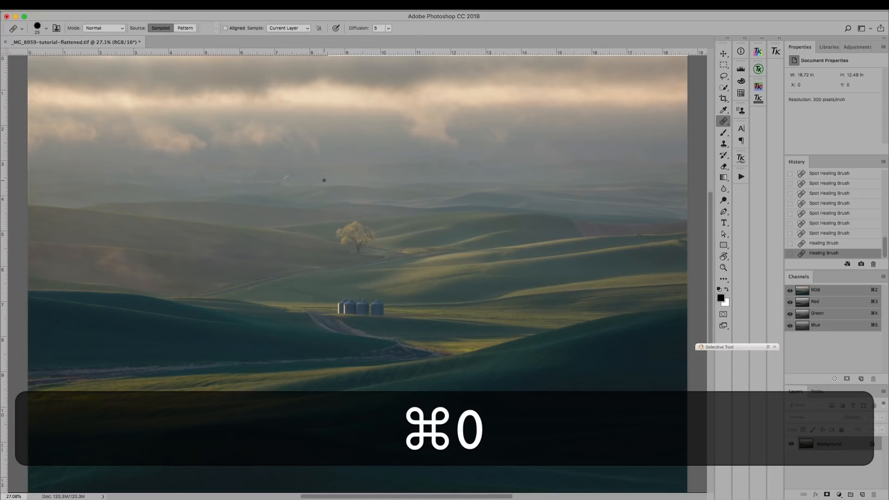
key("alt+super+0")
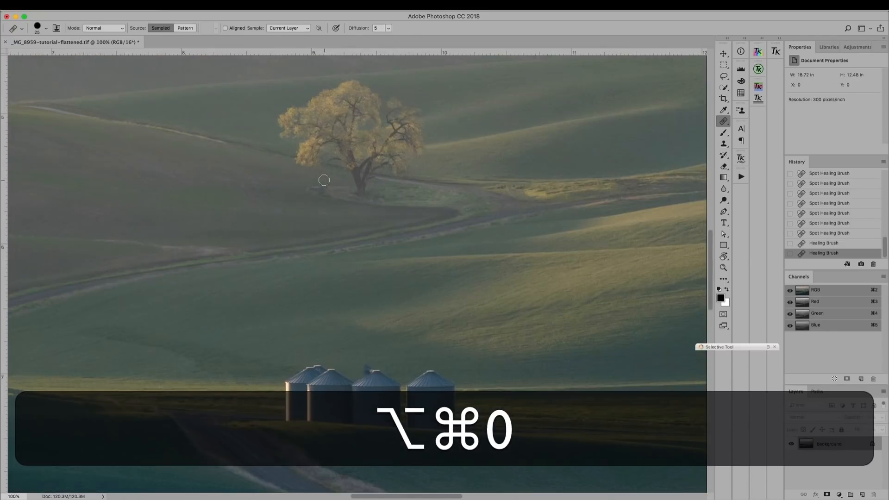
mouse_move(226, 96)
left_mouse_down()
mouse_move(444, 323)
mouse_move(473, 373)
left_mouse_up()
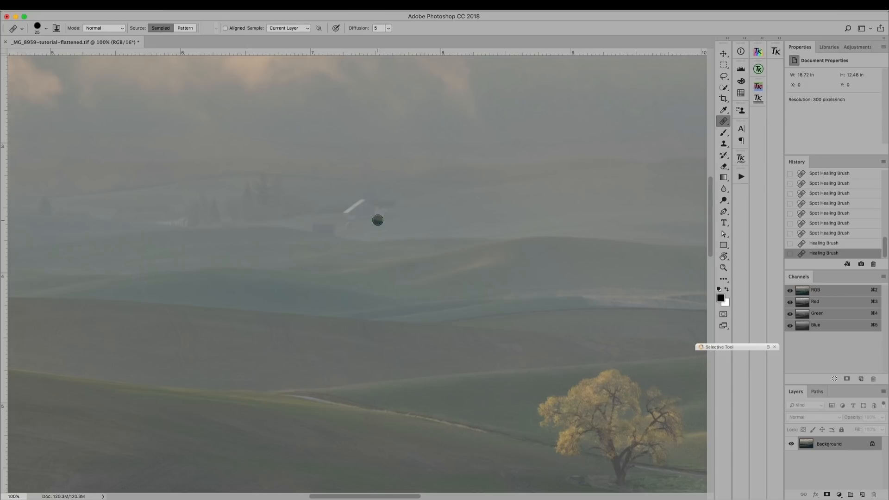
key("l")
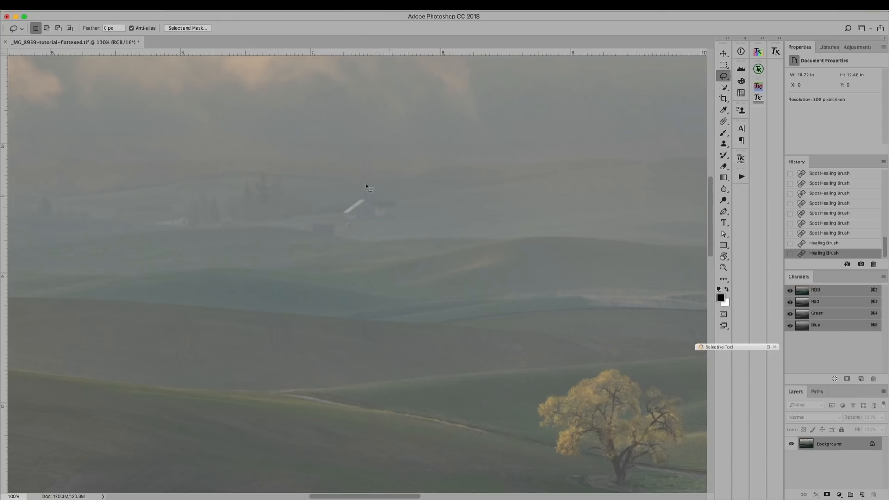
left_click(724, 122)
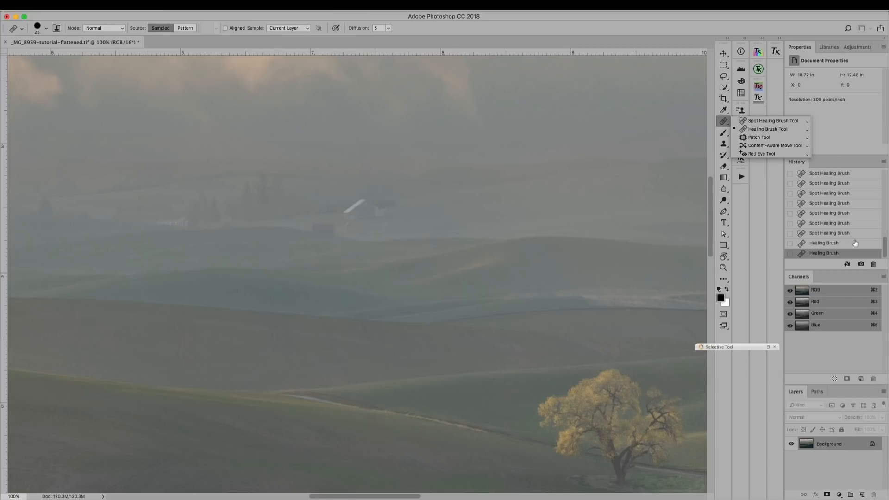
left_click(723, 121)
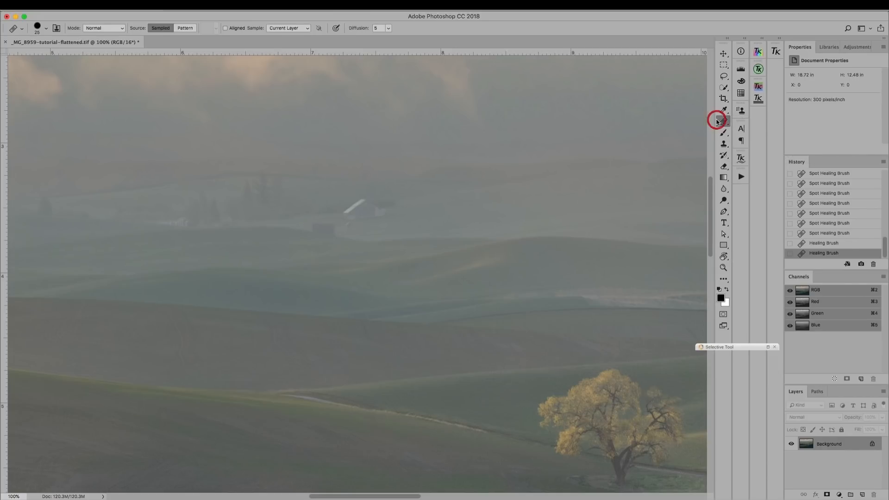
key("l")
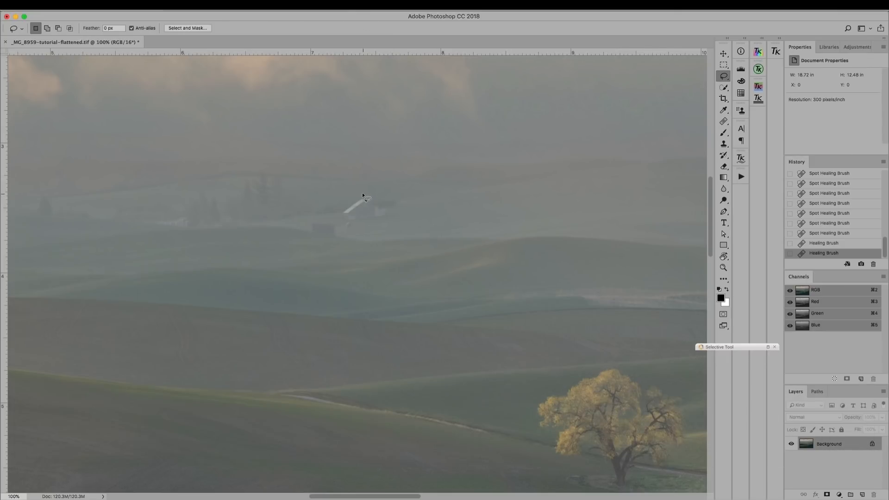
mouse_move(361, 195)
left_mouse_down()
mouse_move(340, 208)
mouse_move(346, 229)
mouse_move(392, 220)
mouse_move(393, 210)
mouse_move(363, 195)
left_mouse_up()
Fill the barn selection with Content-Aware, Color Adaptation on, Normal mode at 100% opacity, and deselect.
left_click(119, 5)
mouse_move(98, 5)
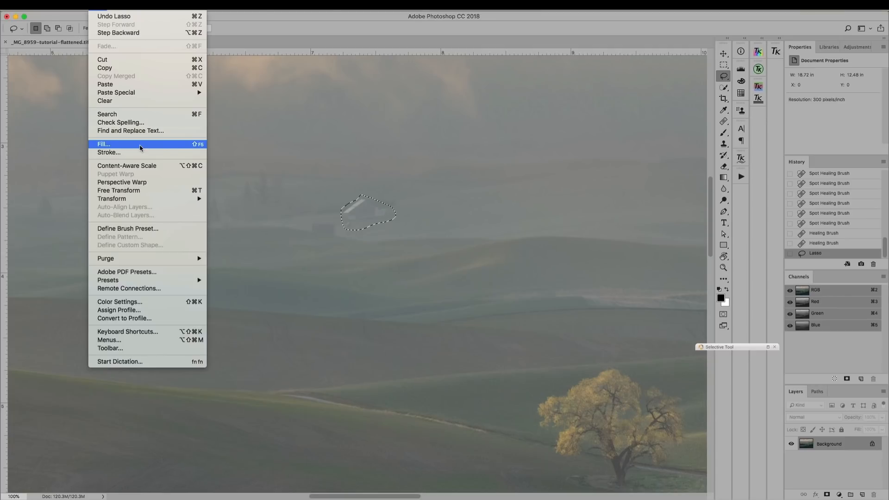
left_click(97, 5)
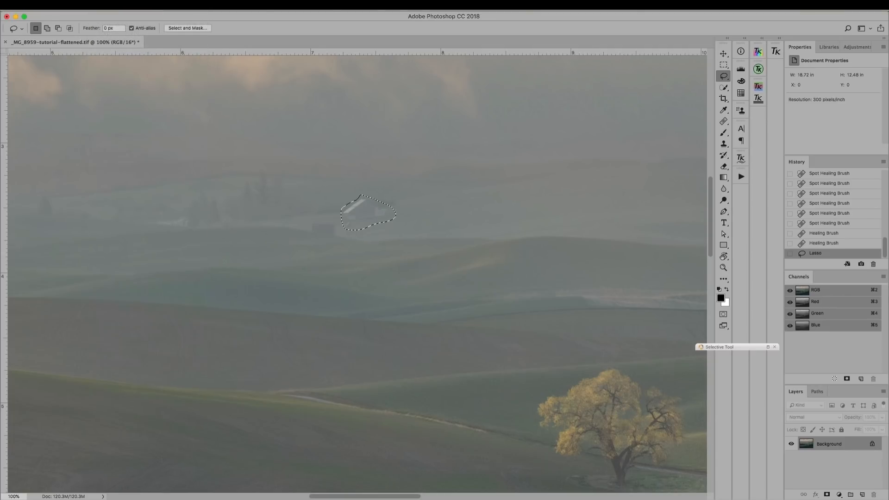
key("shift+BackSpace")
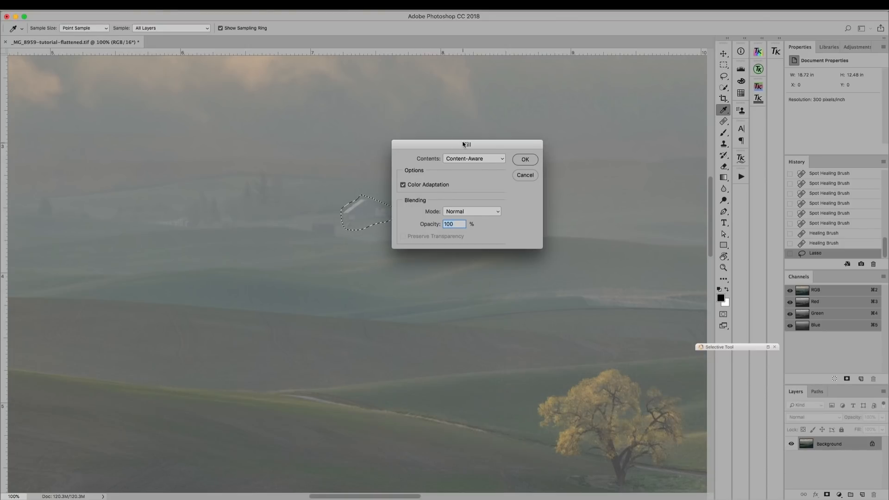
left_click_drag(459, 145, 508, 164)
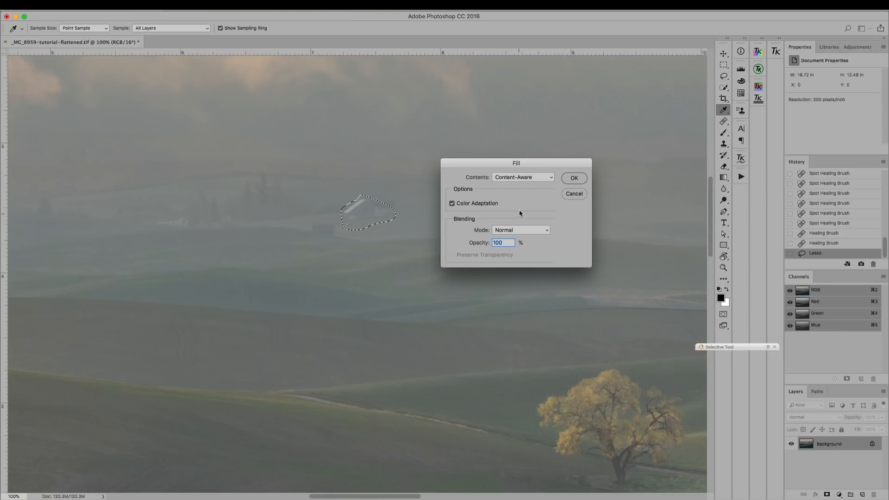
left_click(573, 177)
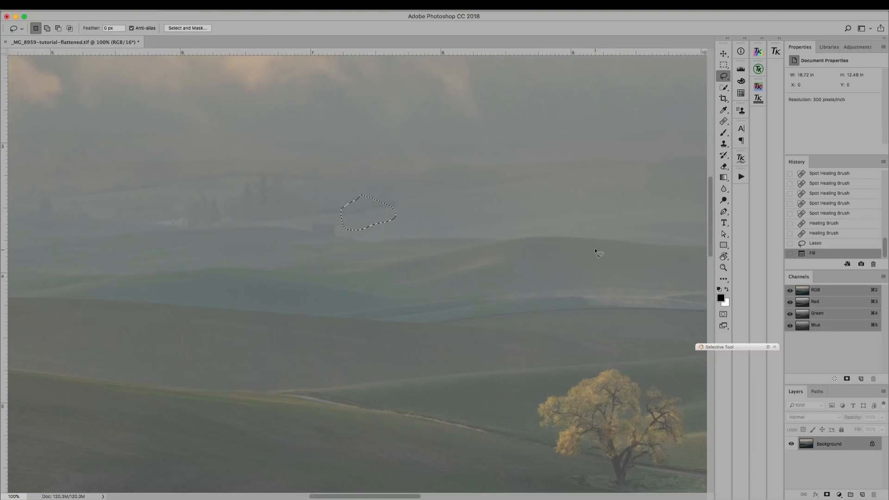
key("super+d")
Lasso the small dark building below the removed barn, replace it with a Content-Aware fill and deselect.
mouse_move(307, 223)
left_mouse_down()
mouse_move(314, 236)
mouse_move(341, 230)
mouse_move(323, 221)
left_mouse_up()
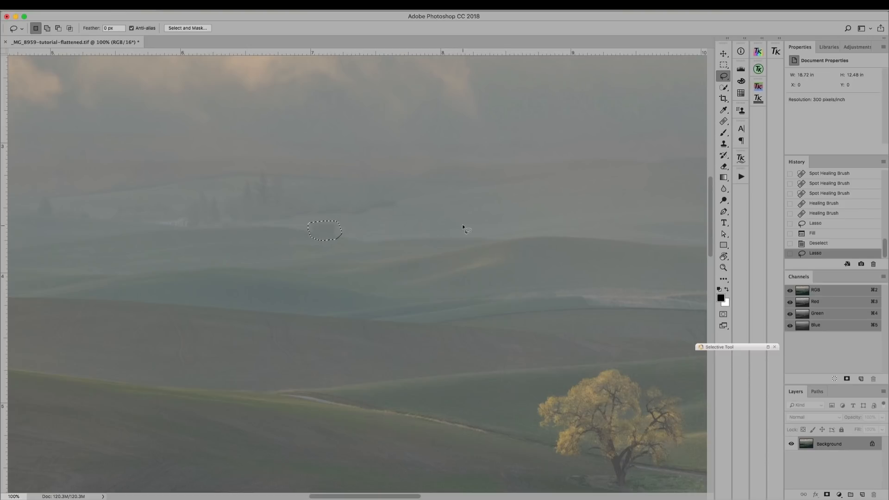
key("shift")
left_click(98, 6)
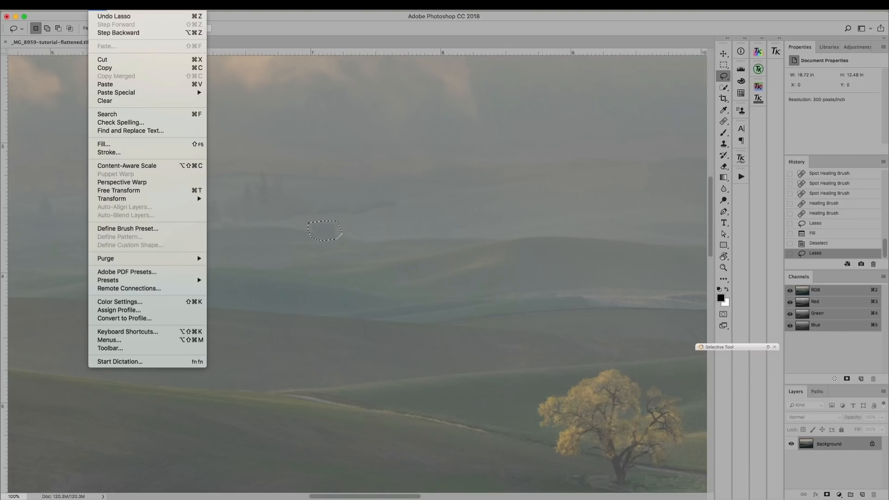
left_click(114, 145)
left_click_drag(504, 161, 455, 169)
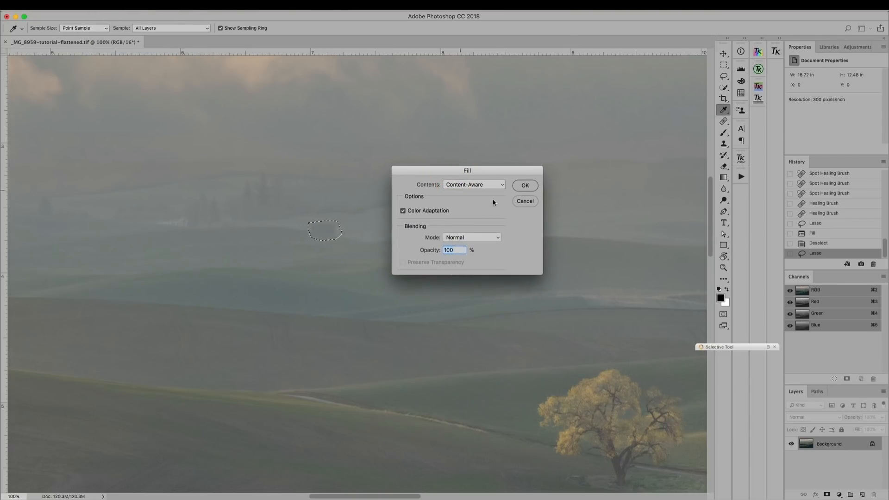
left_click(527, 185)
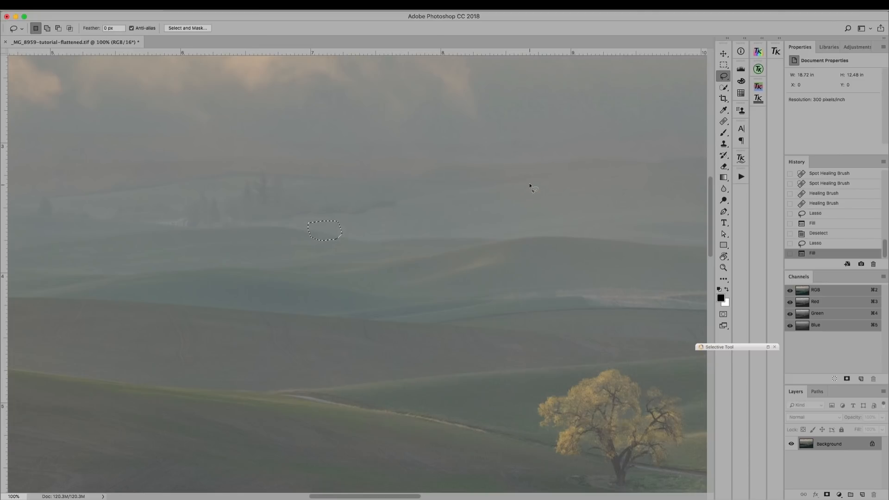
key("super+d")
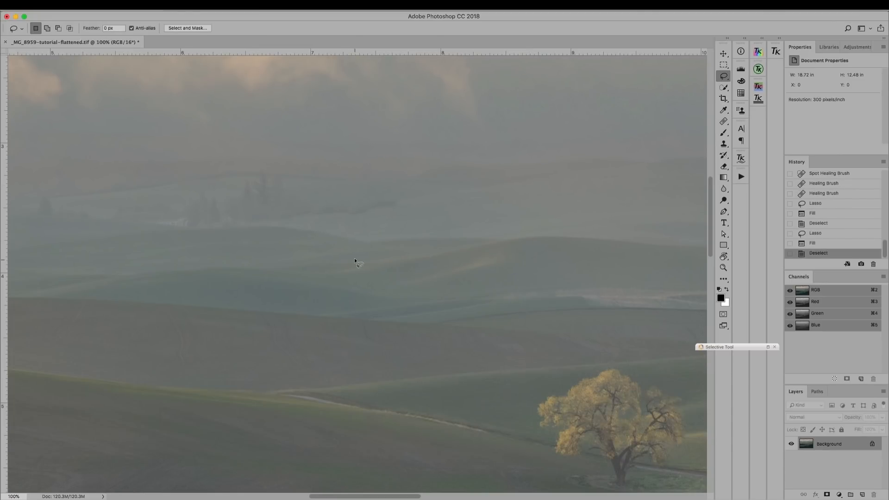
Review the whole photo, and inspect the road and the area around the silos at 100% for remaining distractions.
key("super")
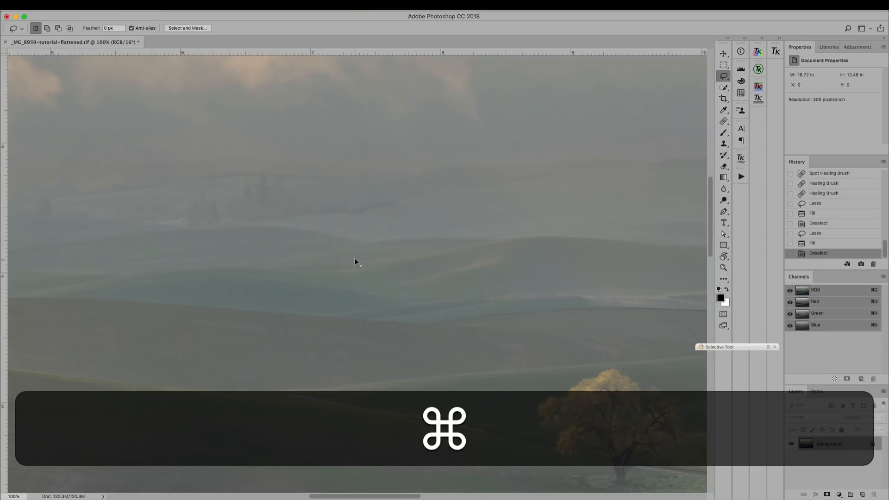
key("super+0")
key("super+minus")
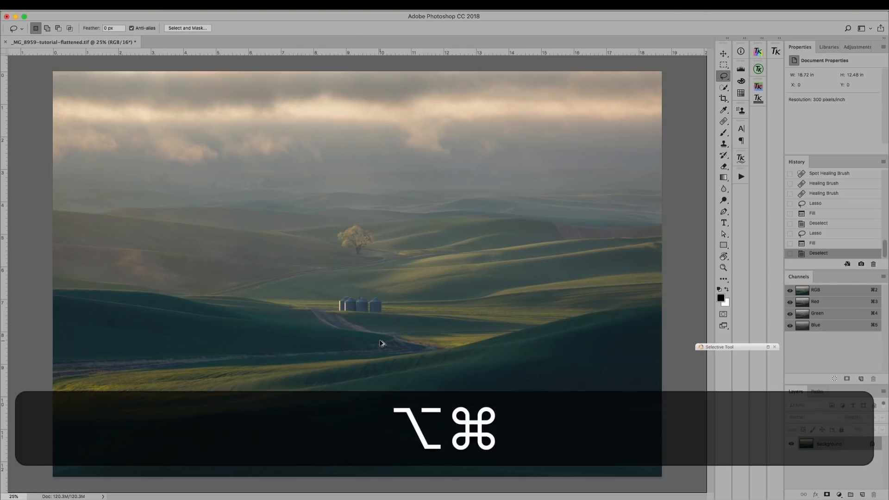
key("super+alt+0")
key("space")
left_click_drag(389, 436, 363, 251)
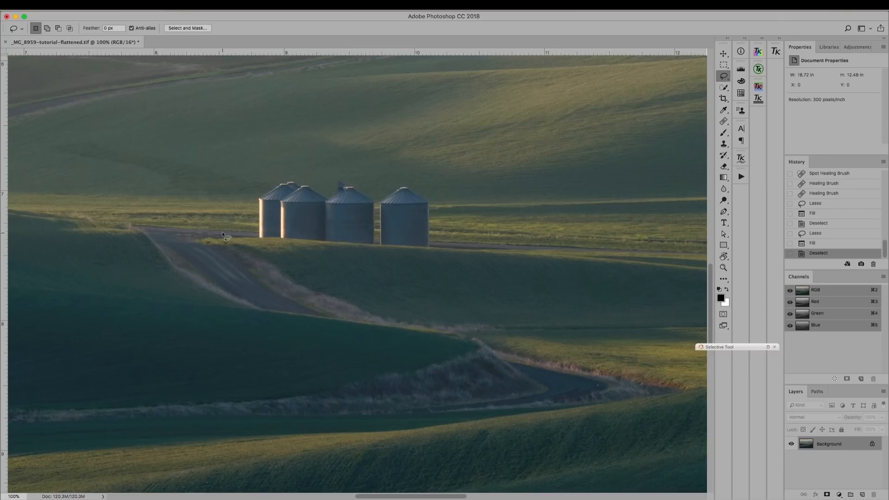
Try to heal the small object beside the road left of the silos with the Healing Brush at size 20.
key("j")
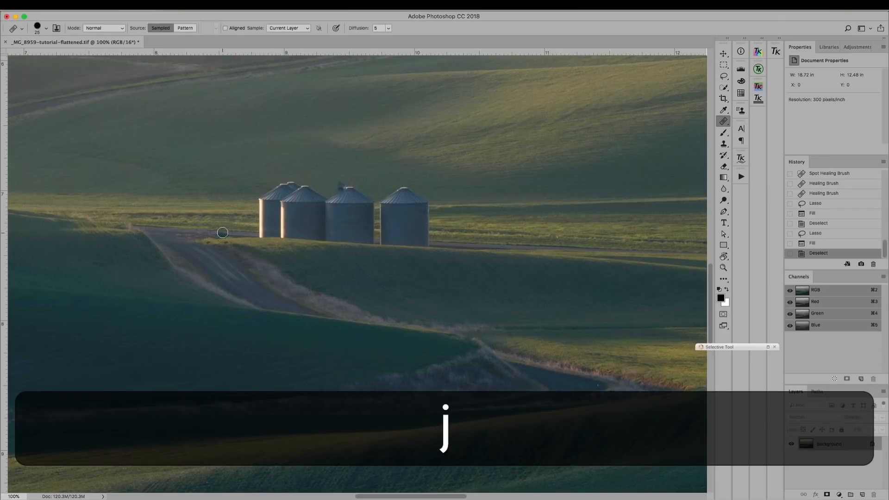
key("bracketleft")
left_click_drag(232, 228, 232, 236)
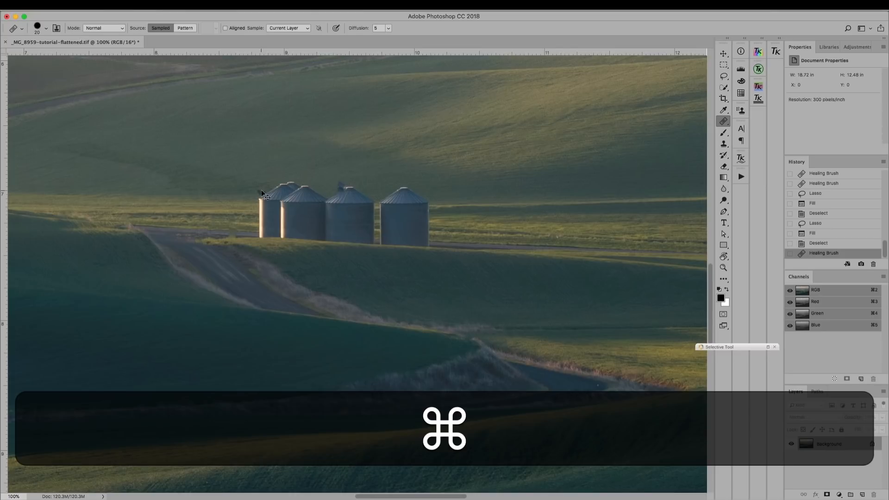
key("super+z")
Remove the small distractions beside the road left of the silos with the Spot Healing Brush at size 15.
right_click(723, 121)
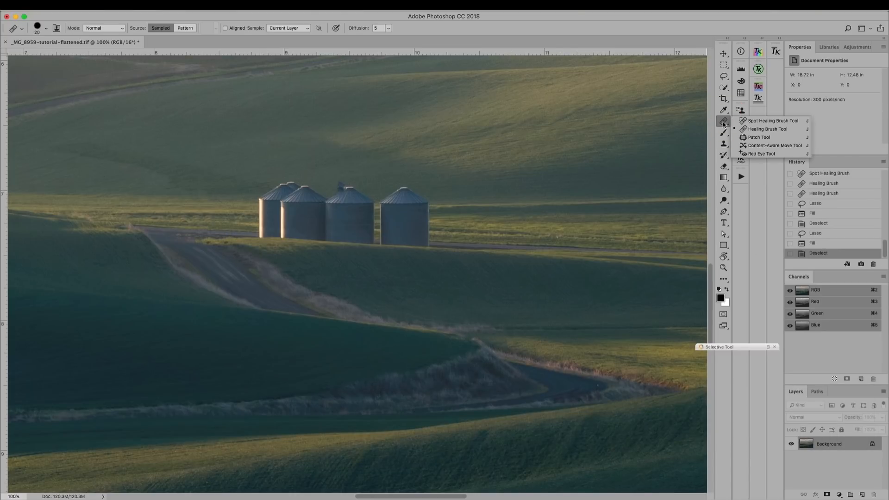
left_click(752, 123)
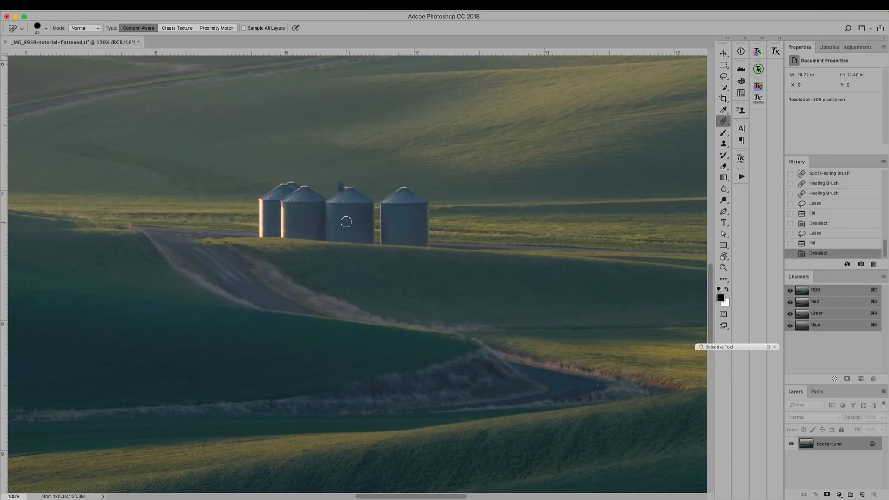
key("bracketleft")
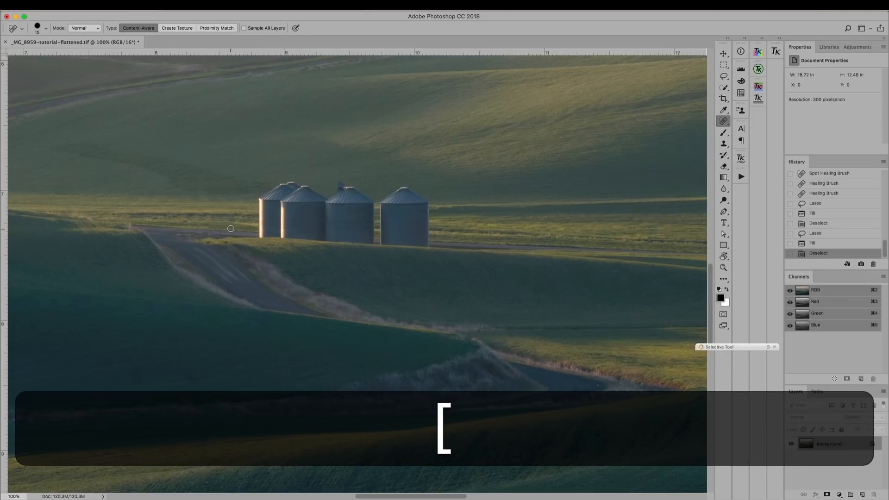
left_click_drag(233, 228, 209, 231)
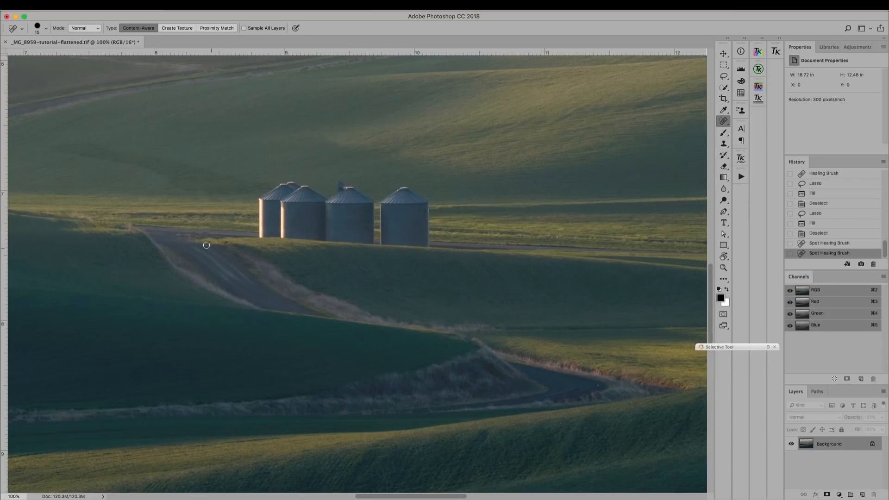
Heal the small blemish on the grass edge beside the road, left of the silos, with the Spot Healing Brush at size 20.
key("bracketright")
key("bracketleft")
key("bracketright")
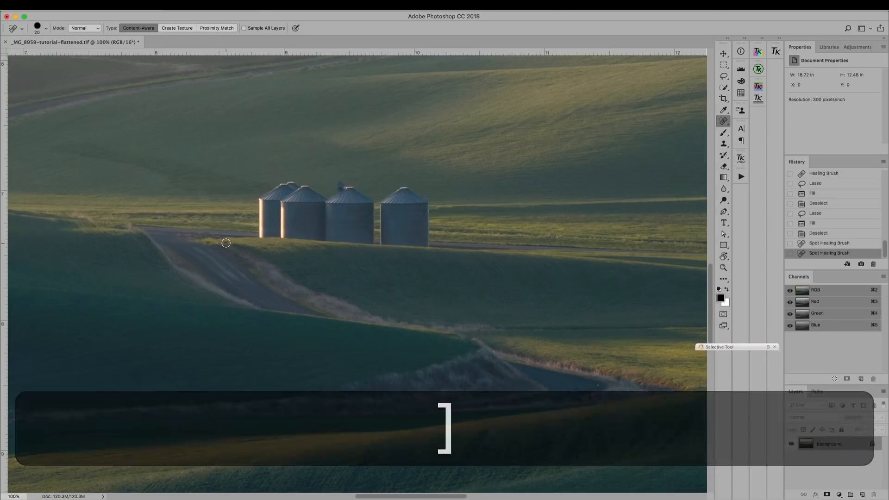
left_click(227, 242)
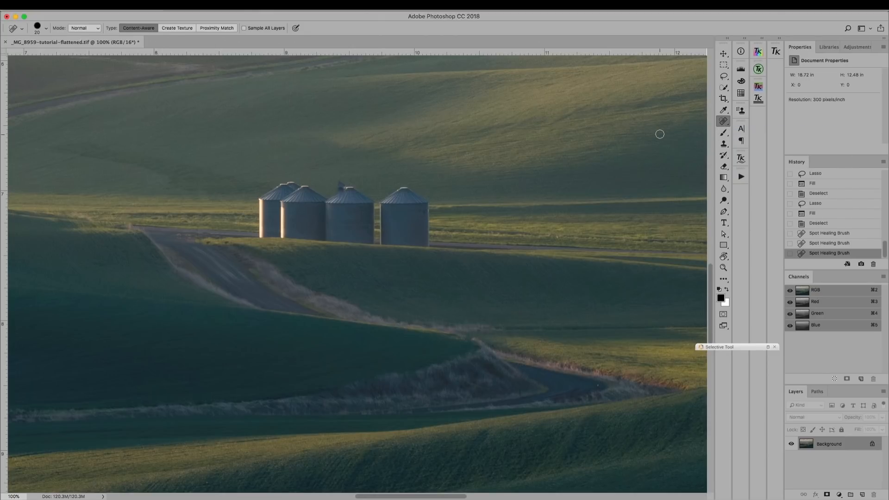
Clone nearby grass over the remaining spot beside the road left of the silos, using the Clone Stamp at size 30 and 100% opacity.
key("s")
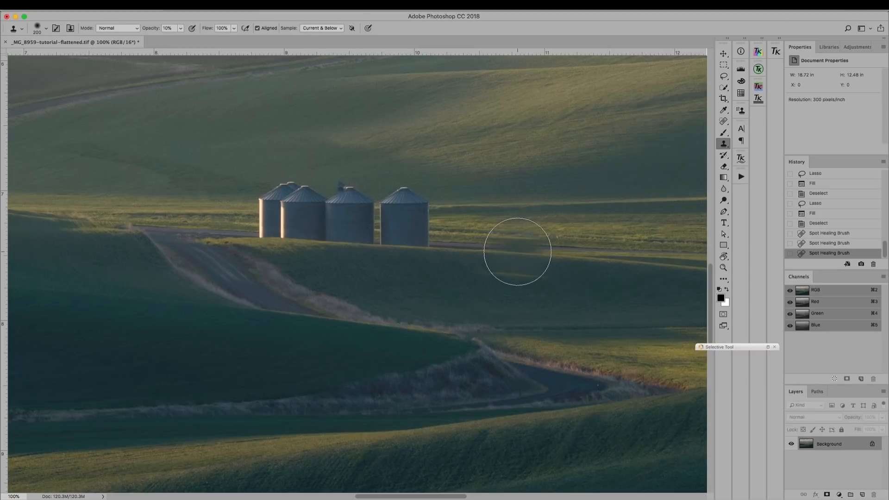
key("bracketleft")
key("bracketleft")
key("bracketleft")
key("bracketleft")
key("bracketleft")
key("bracketleft")
key("bracketleft")
key("bracketleft")
key("bracketleft")
key("bracketleft")
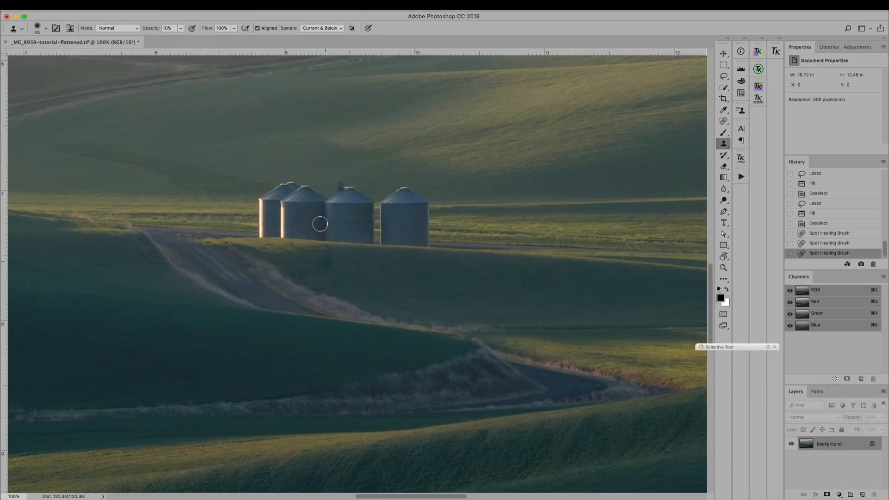
key("0")
key("bracketleft")
key("alt")
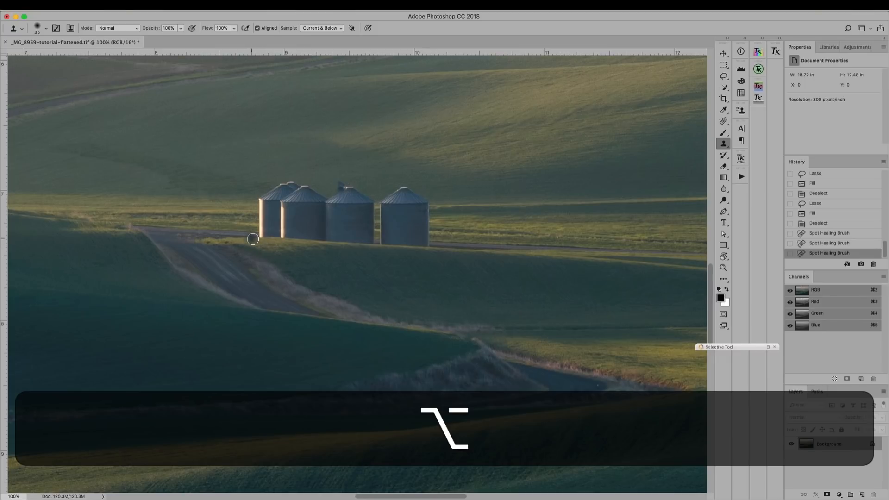
key("bracketleft")
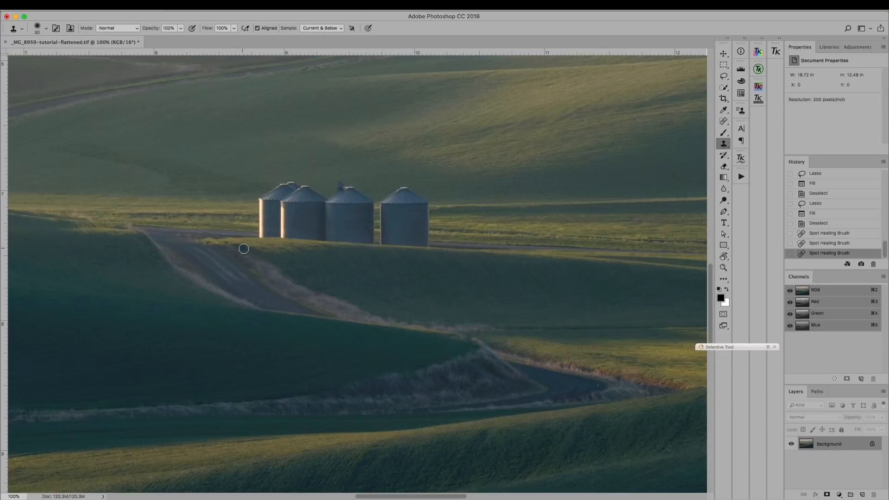
key("alt")
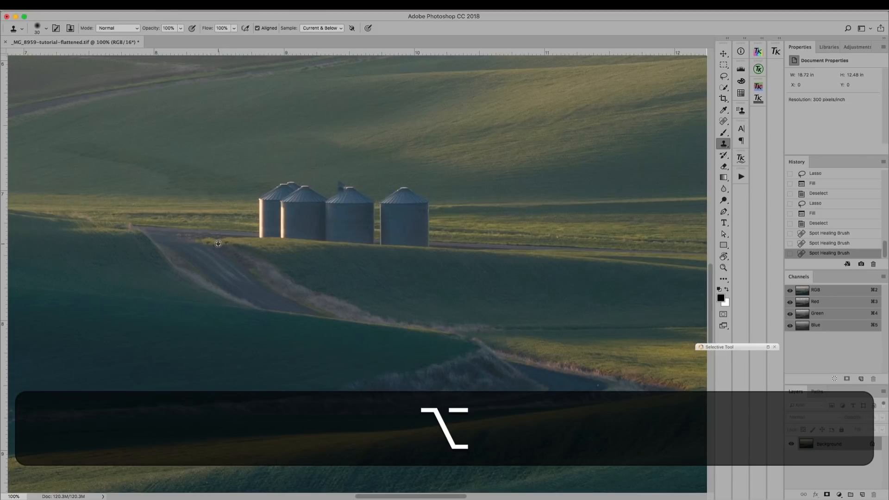
left_click(218, 243, "alt")
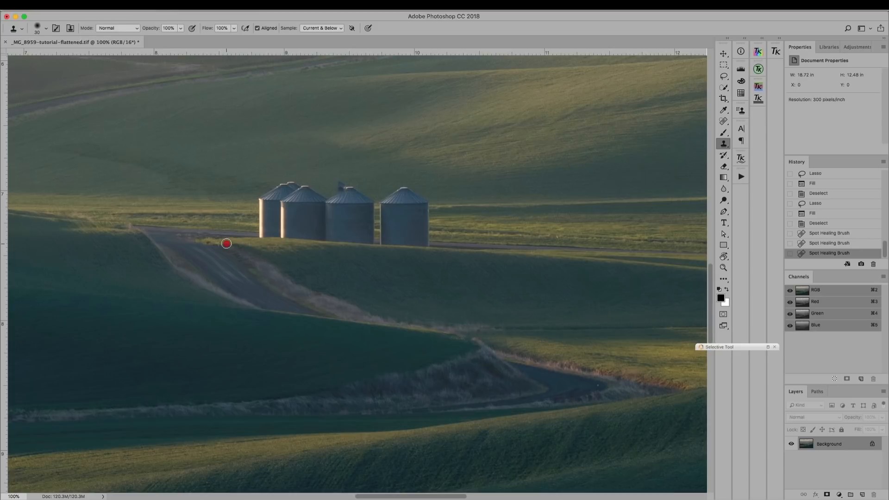
left_click(227, 243)
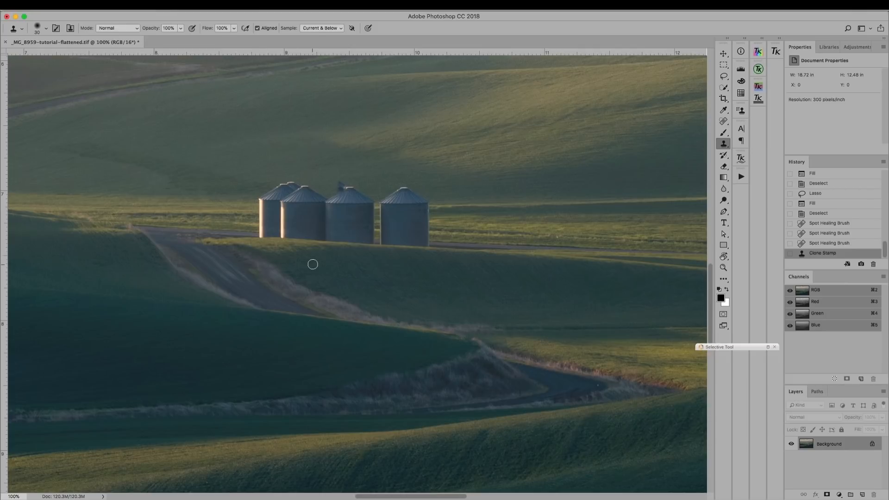
Remove the thin vertical distraction above the road left of the silos with the Spot Healing Brush at size 15.
key("j")
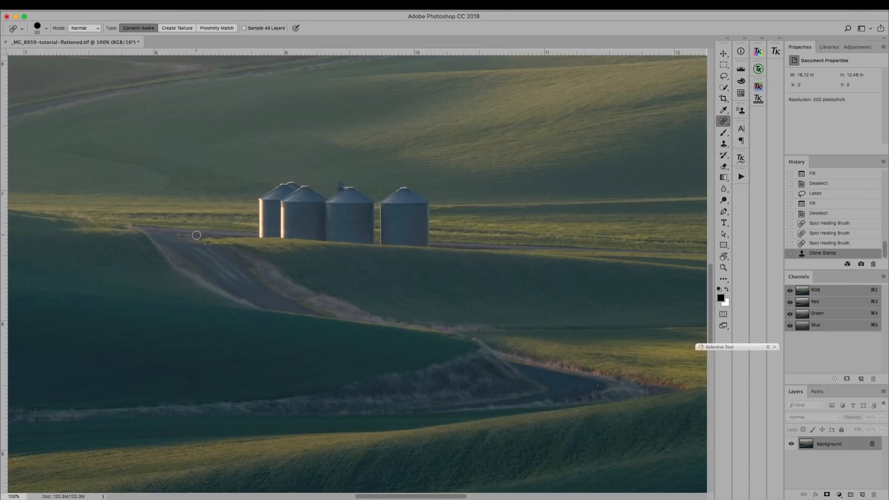
key("bracketleft")
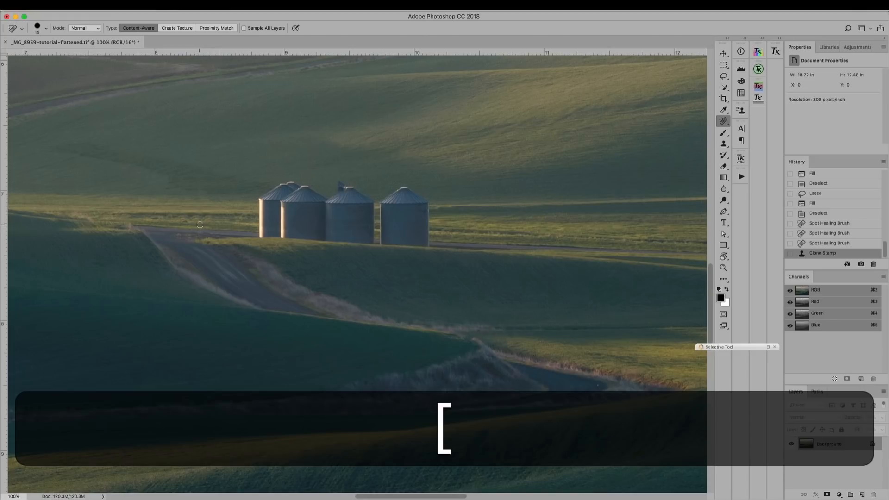
left_click_drag(199, 225, 199, 236)
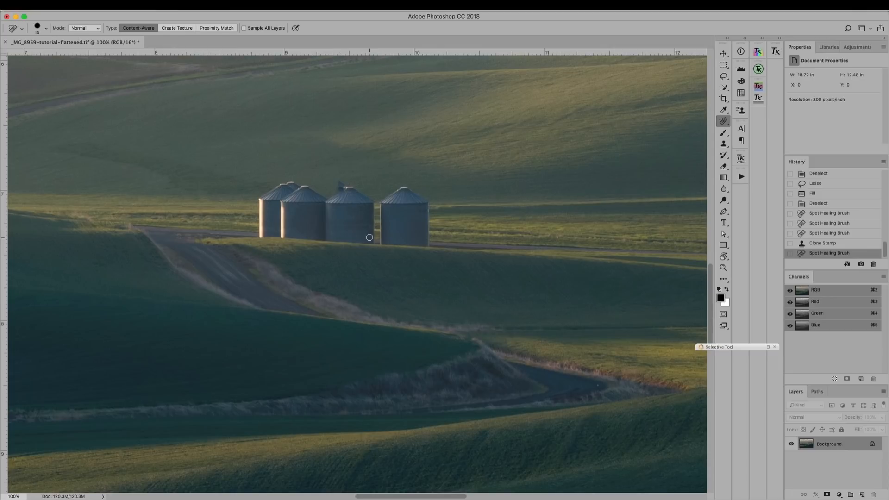
Lasso the separate silo at the right end of the group and refine the selection to fit closely around it.
key("l")
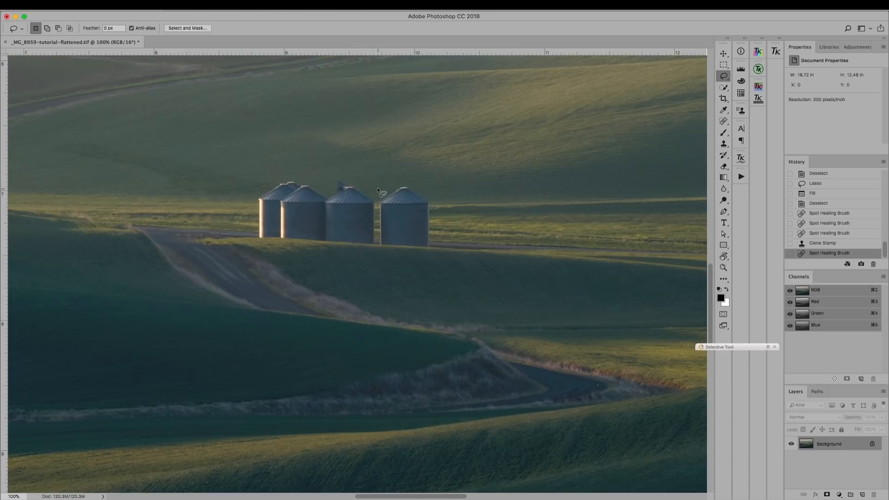
mouse_move(378, 189)
left_mouse_down()
mouse_move(376, 255)
mouse_move(392, 261)
mouse_move(436, 250)
mouse_move(430, 187)
mouse_move(396, 183)
left_mouse_up()
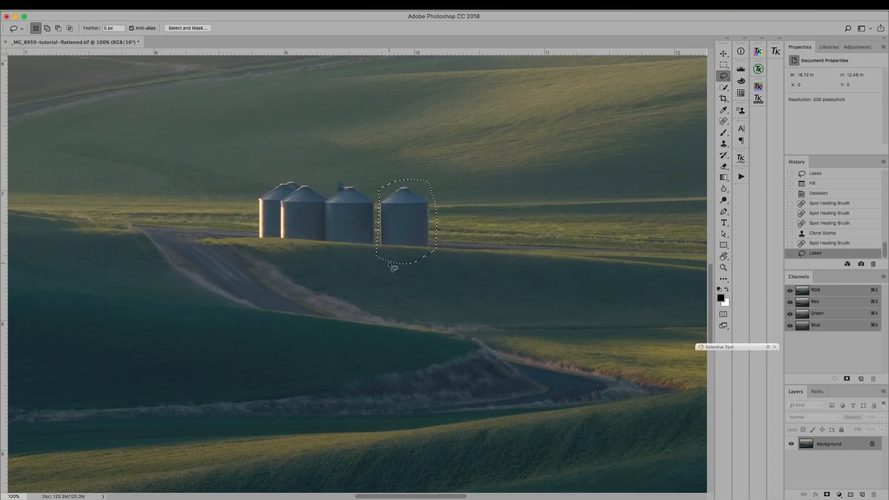
key("alt")
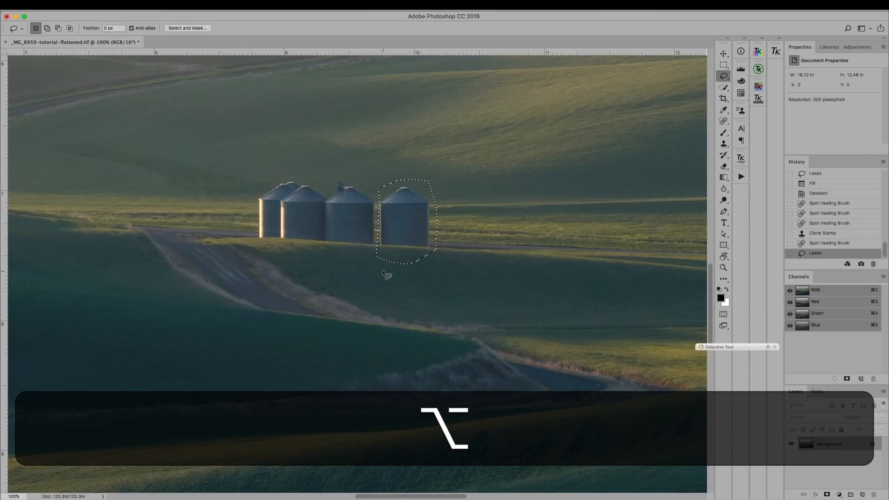
key("alt")
mouse_move(372, 249)
left_mouse_down()
mouse_move(435, 258)
mouse_move(372, 277)
mouse_move(358, 265)
mouse_move(363, 260)
left_mouse_up()
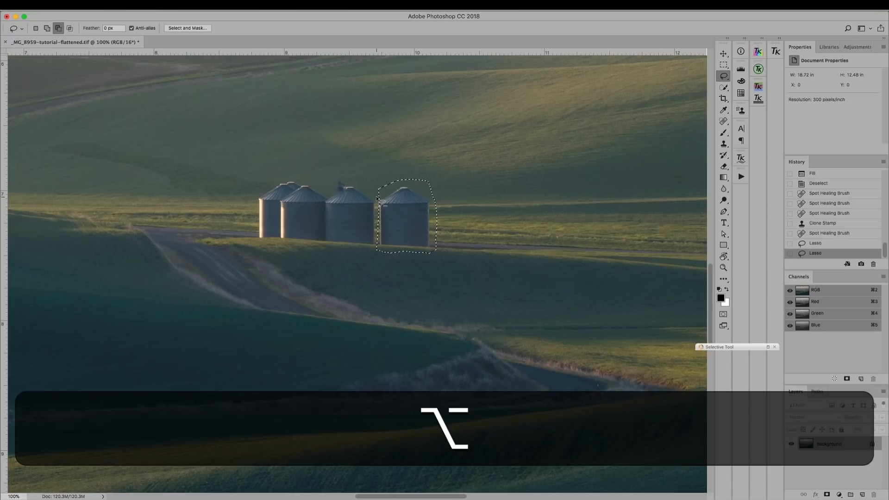
mouse_move(379, 199)
left_mouse_down()
mouse_move(393, 175)
mouse_move(378, 200)
mouse_move(417, 180)
mouse_move(437, 193)
mouse_move(435, 182)
left_mouse_up()
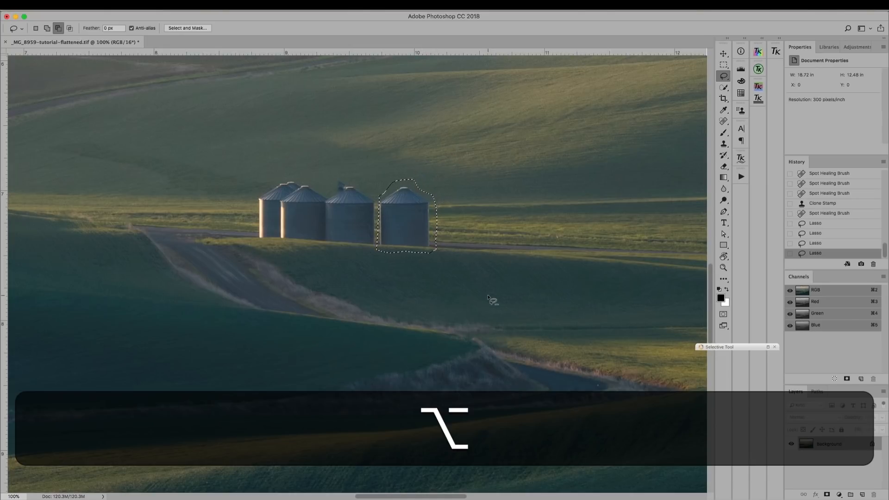
key("shift")
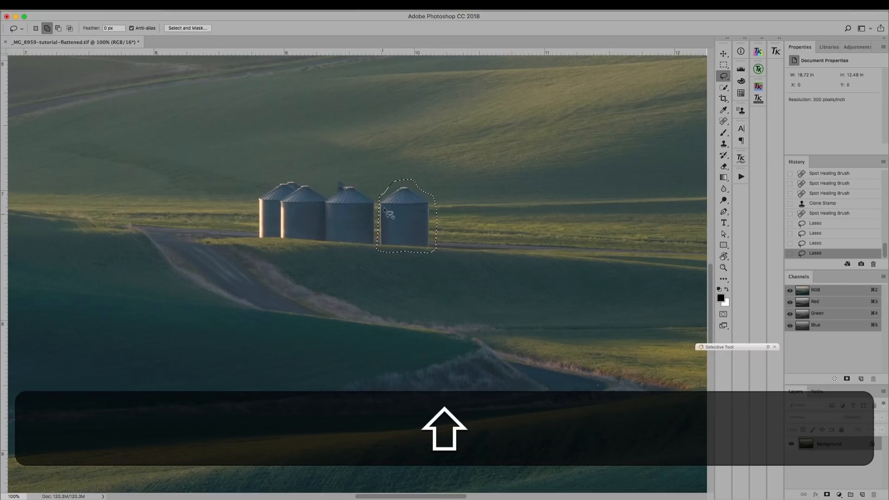
mouse_move(379, 219)
left_mouse_down()
mouse_move(380, 193)
mouse_move(388, 191)
left_mouse_up()
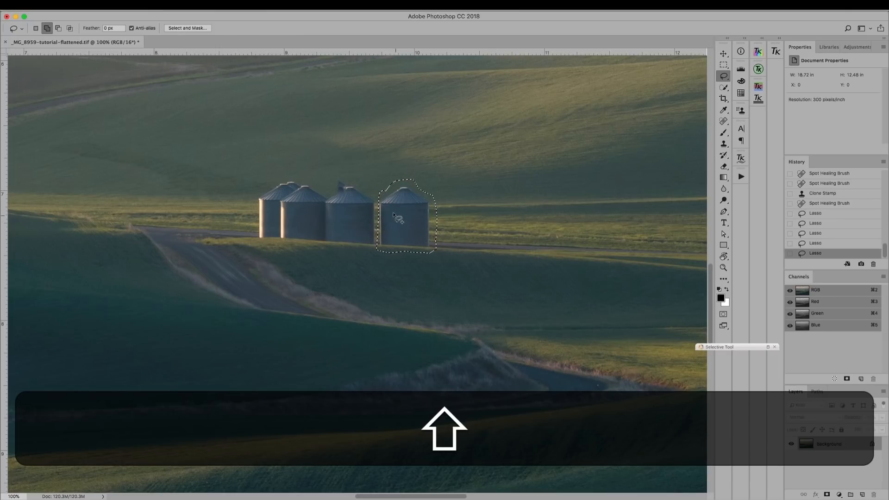
left_click_drag(379, 224, 386, 190)
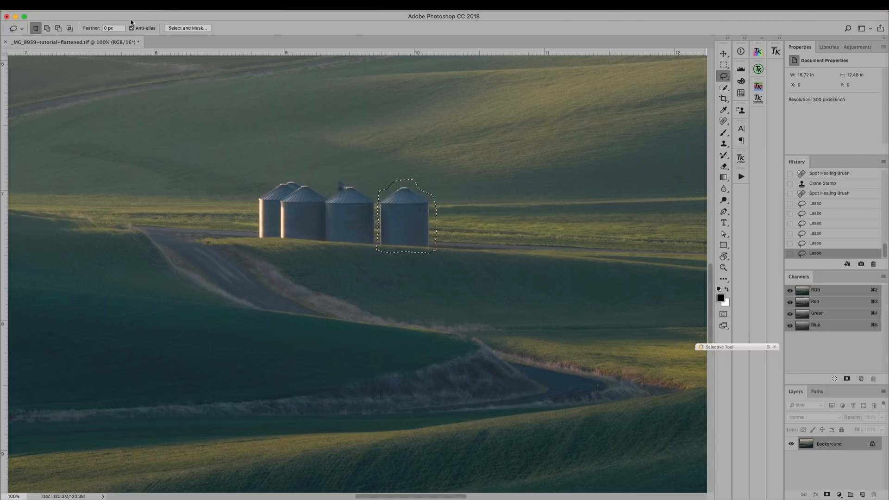
Replace the selected silo with a Content-Aware fill and deselect.
left_click(102, 5)
left_click(121, 146)
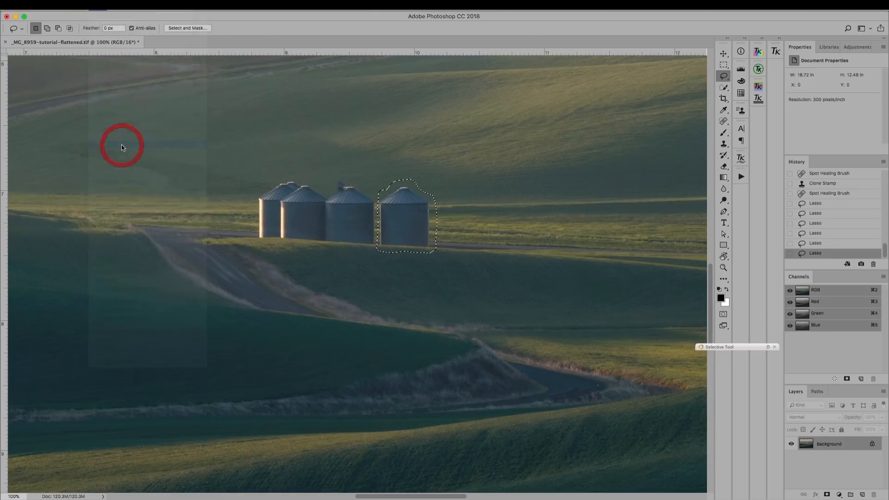
left_click(525, 186)
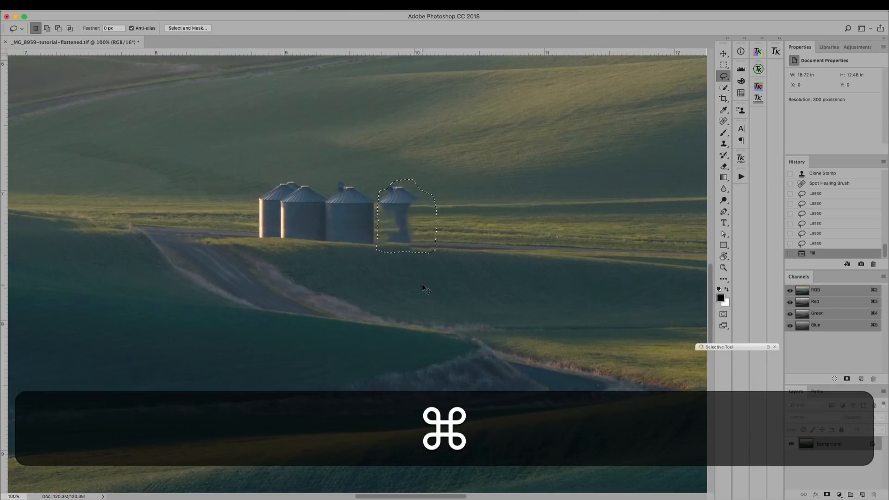
key("super+d")
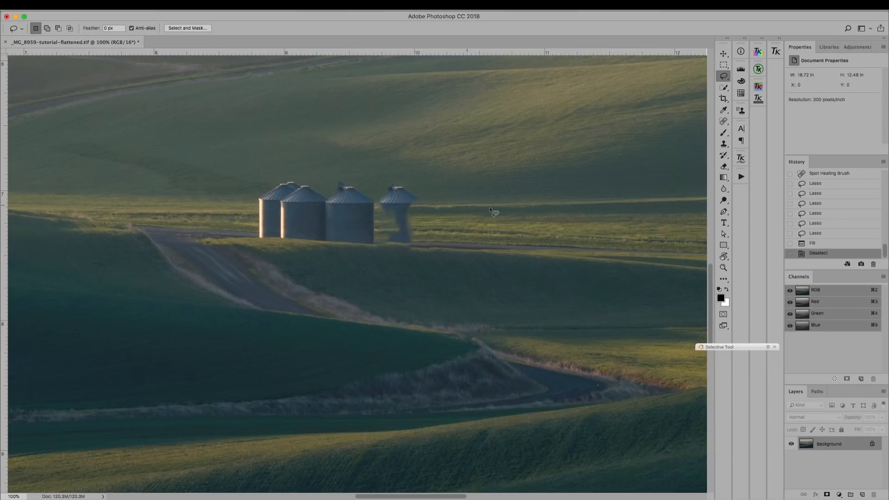
Clone the hillside and field line over the right part of the leftover silo roof with the Clone Stamp at size 50.
key("s")
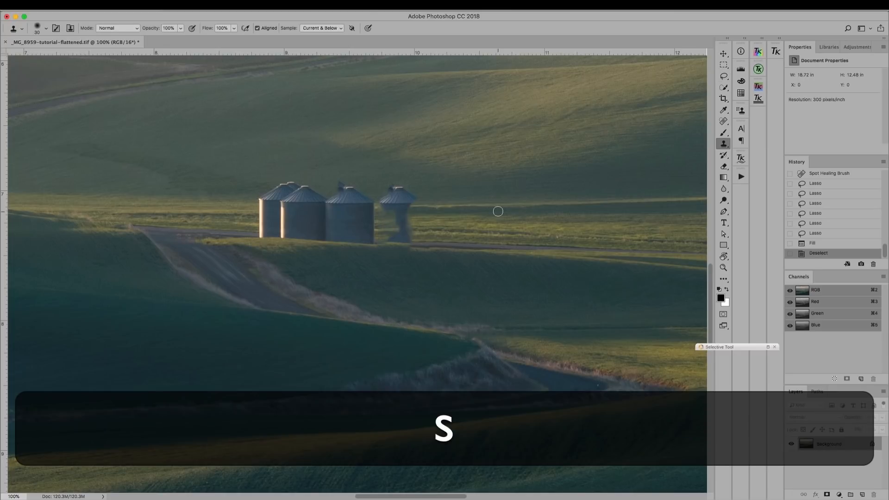
key("bracketright")
key("bracketright")
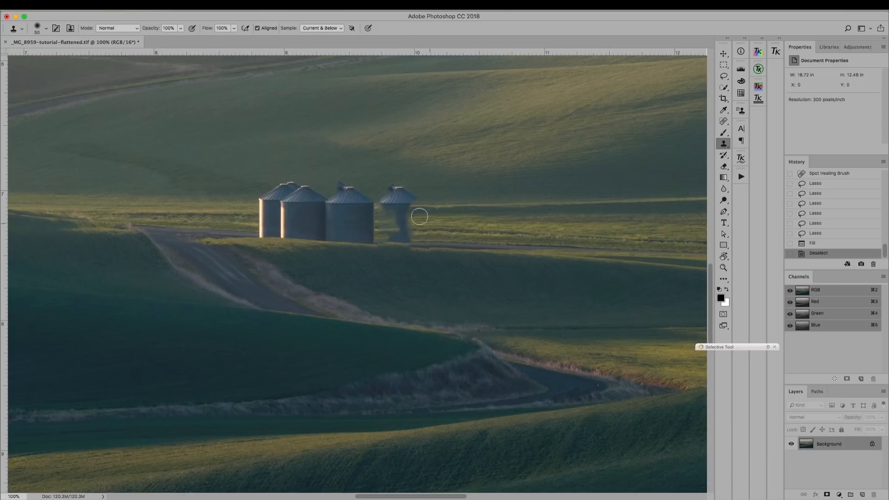
key("bracketleft")
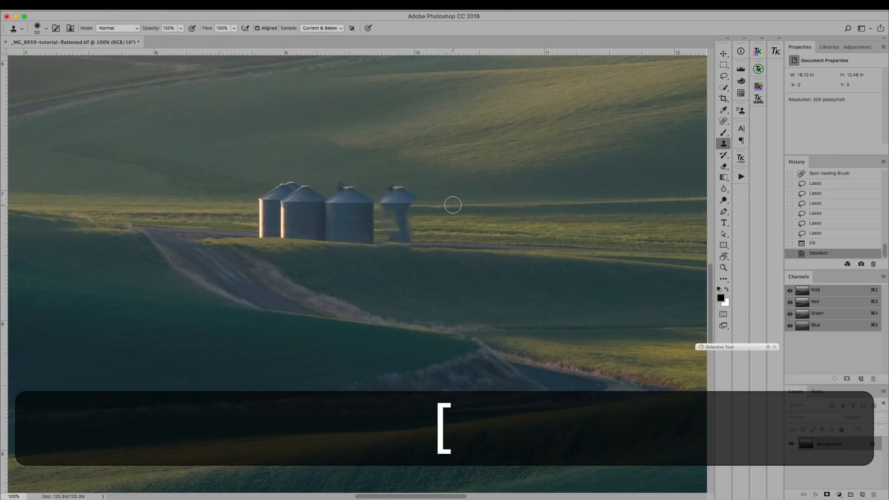
key("alt")
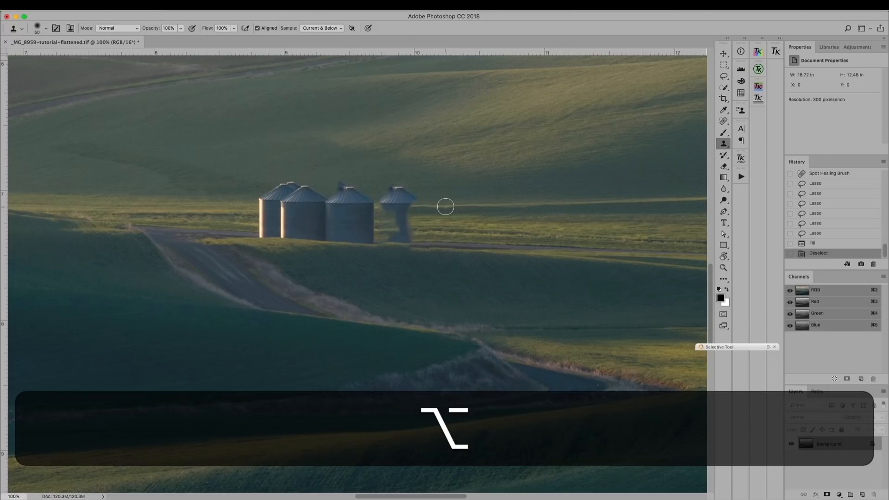
key("alt")
left_click(435, 205, "alt")
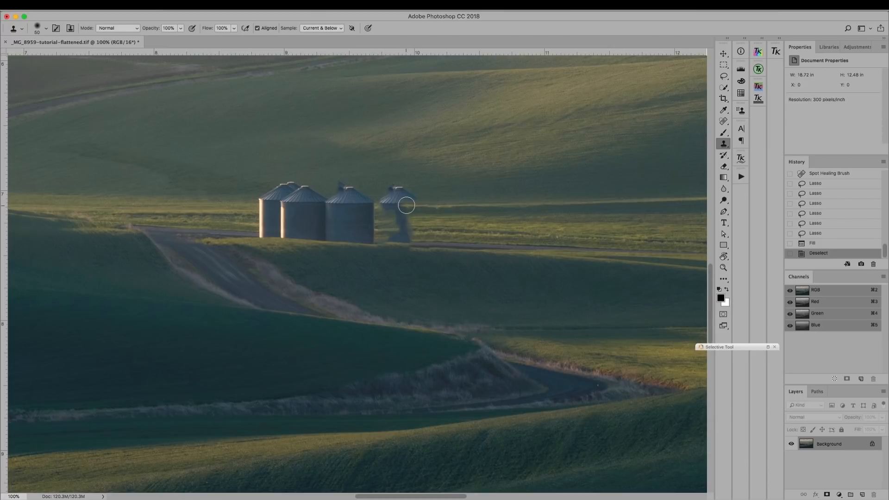
mouse_move(407, 205)
left_mouse_down()
mouse_move(410, 192)
mouse_move(396, 185)
left_mouse_up()
left_click(409, 187)
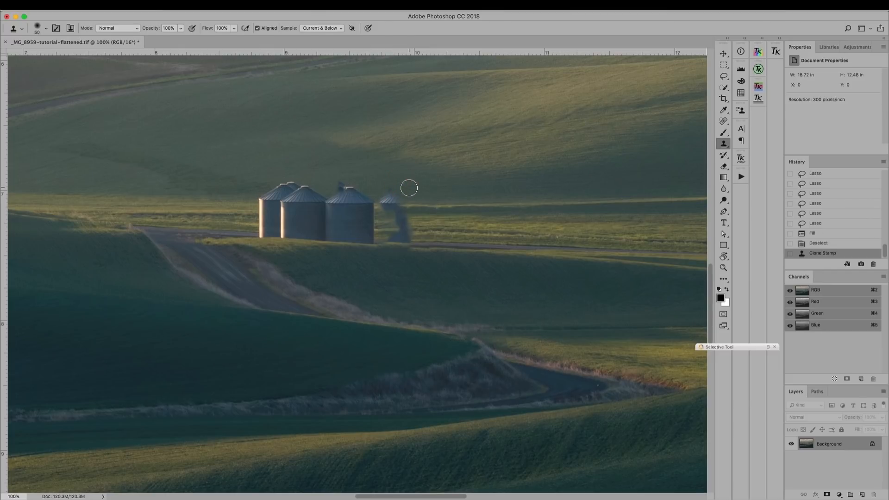
Clone the roadside grass from further along the road over the dark smear left by the separate silo's body.
key("alt")
left_click_drag(401, 221, 405, 194)
key("alt")
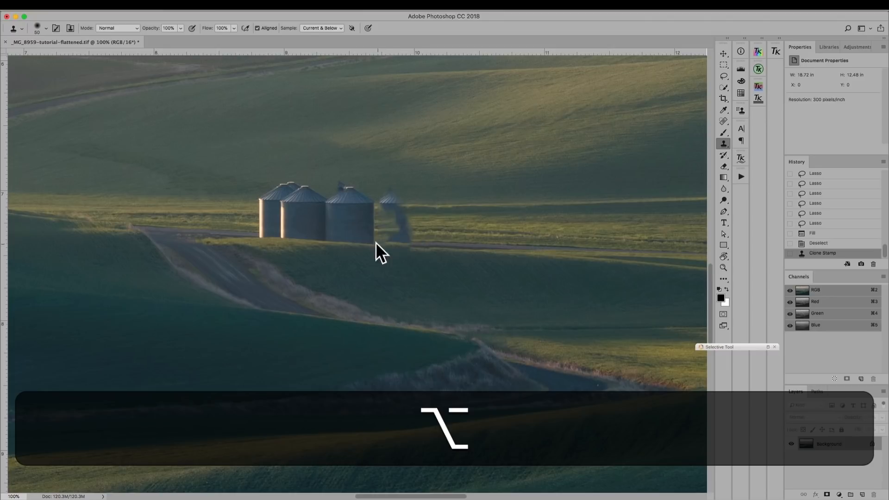
left_click(467, 247, "alt")
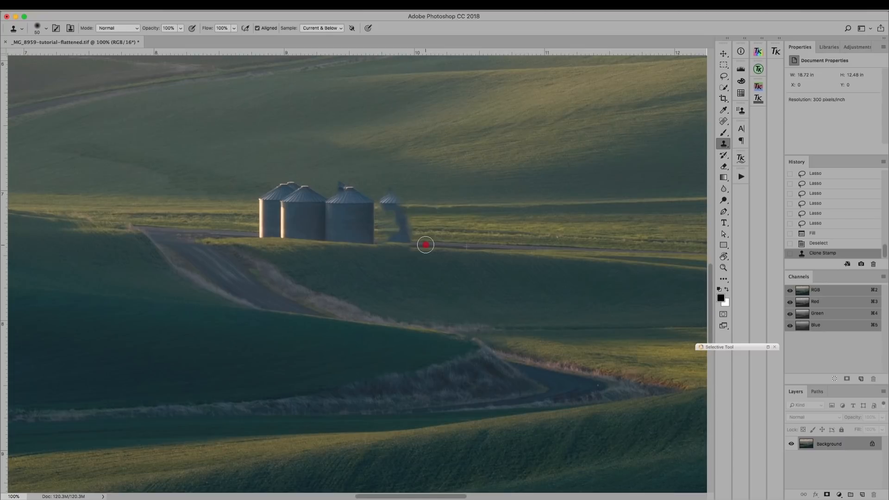
mouse_move(425, 246)
left_mouse_down()
mouse_move(399, 245)
mouse_move(409, 235)
left_mouse_up()
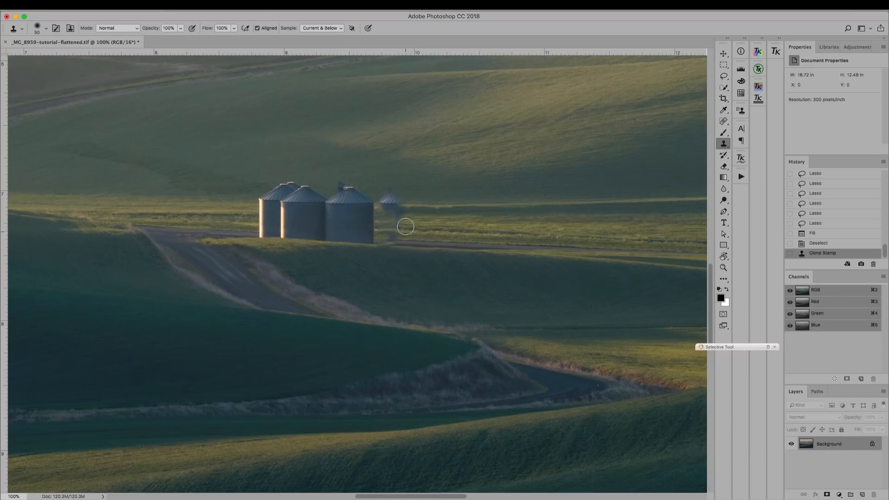
left_click_drag(405, 226, 403, 226)
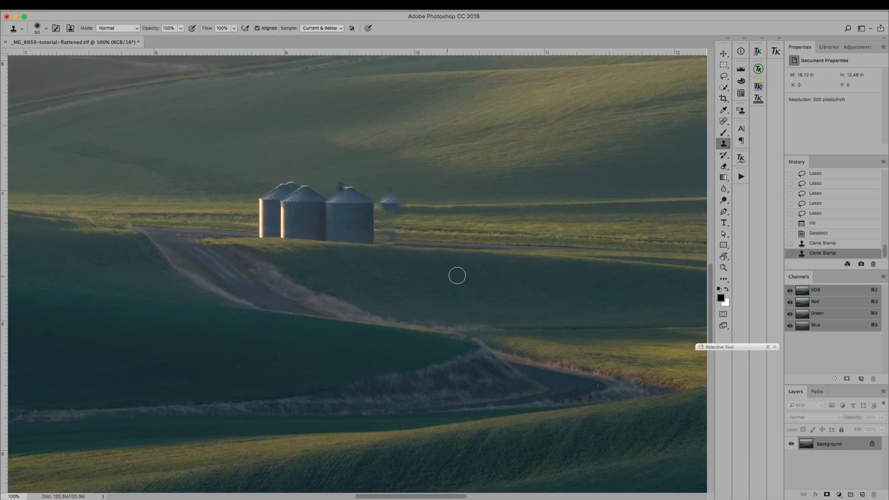
Clone the road edge over the leftover silo base and the field line over most of its remaining roof.
key("alt")
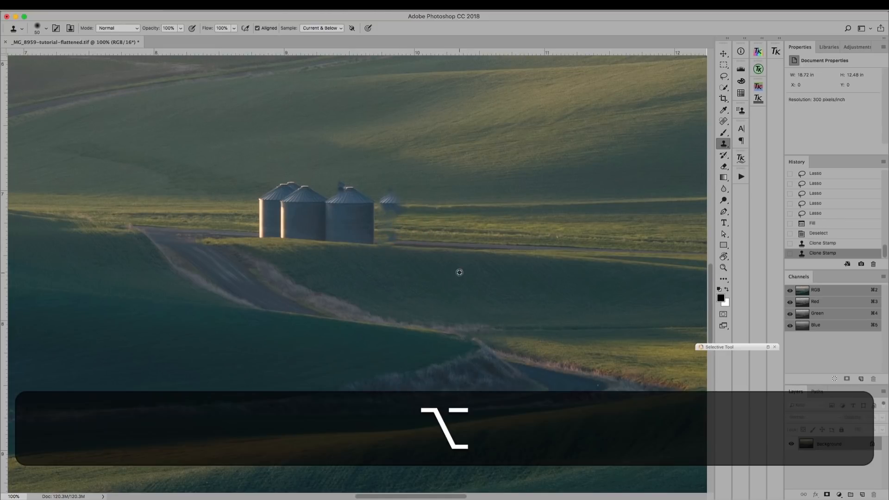
left_click(416, 246, "alt")
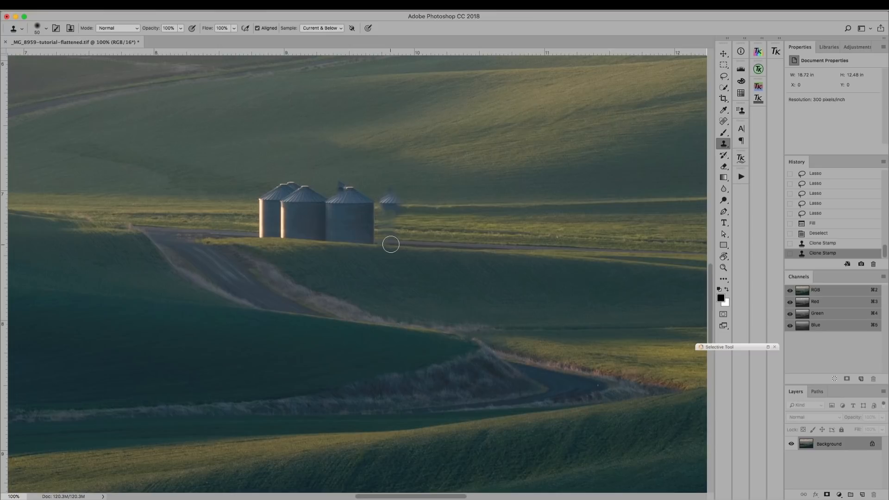
left_click_drag(390, 244, 388, 240)
key("alt")
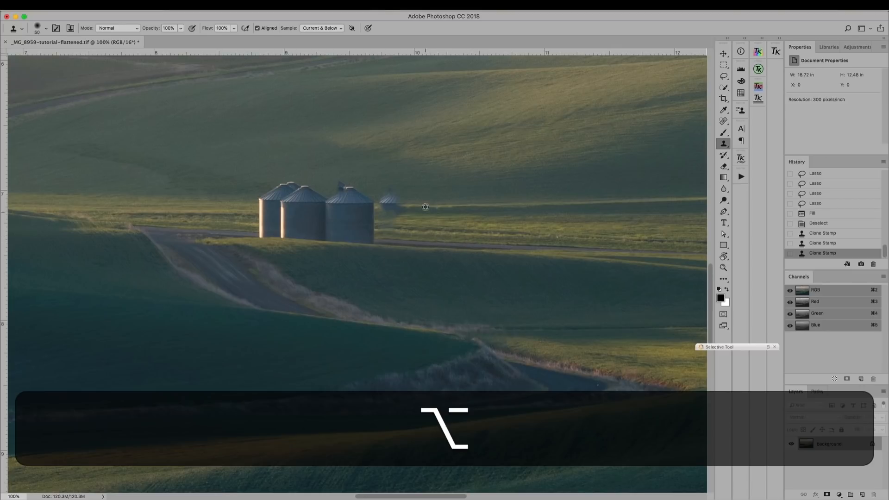
left_click(421, 205, "alt")
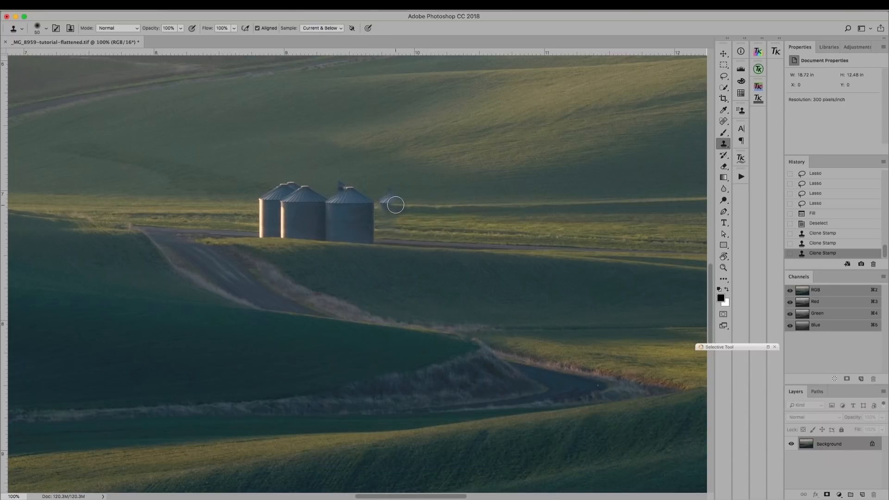
left_click_drag(395, 204, 393, 190)
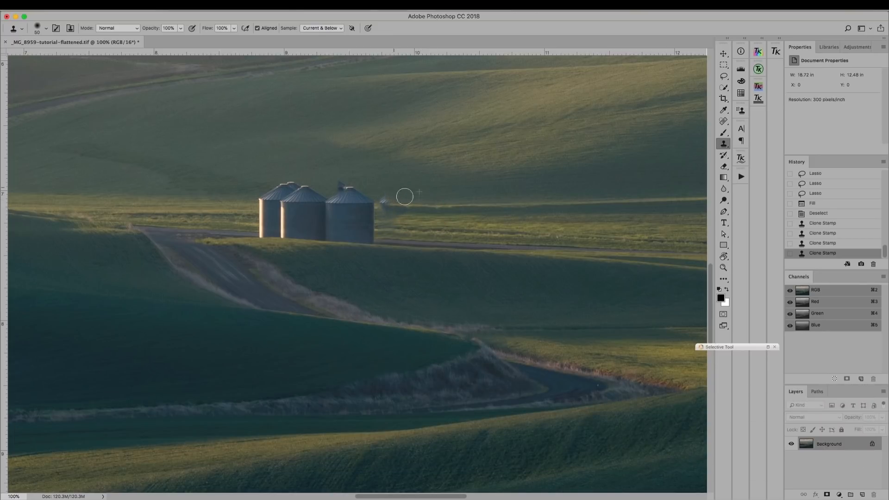
Clone clean field grass over the blotchy strip directly beside the rightmost remaining silo.
key("alt")
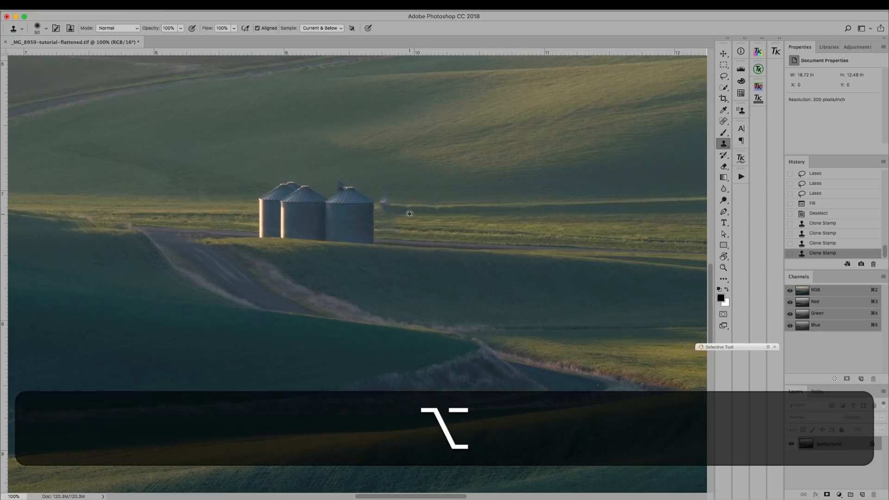
left_click(422, 213, "alt")
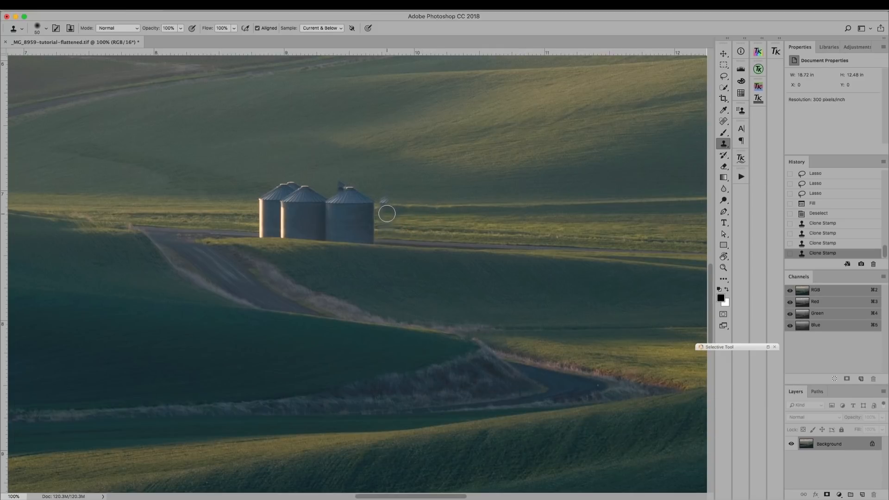
left_click_drag(387, 213, 403, 213)
key("alt")
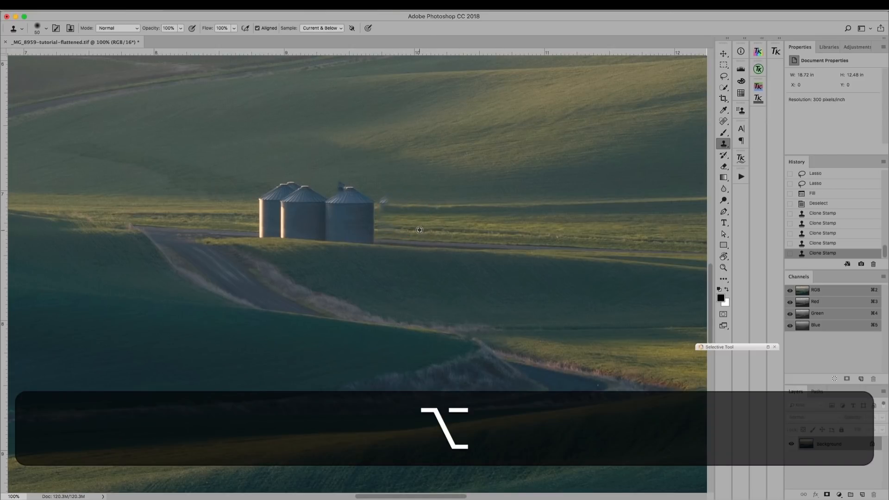
left_click(415, 229, "alt")
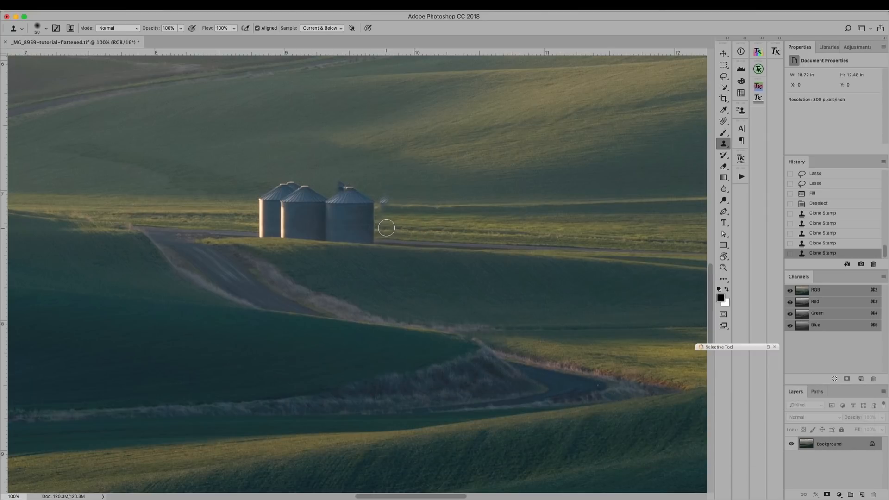
key("alt")
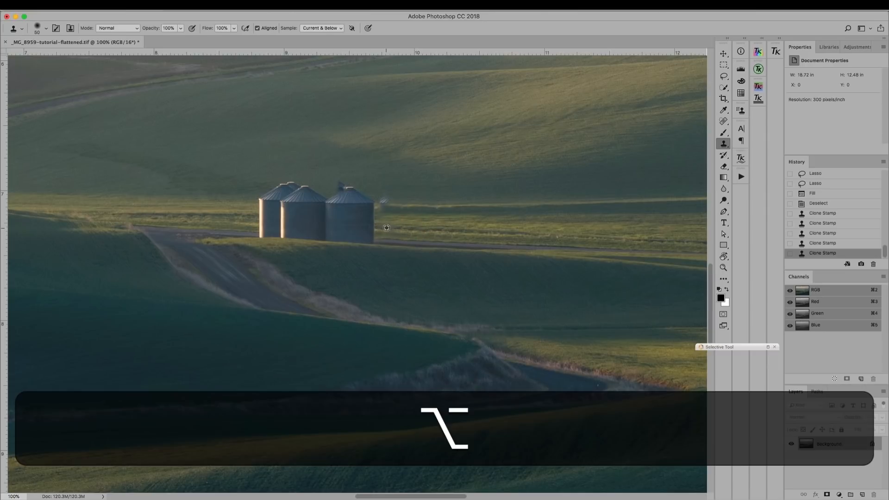
left_click(424, 231, "alt")
mouse_move(385, 226)
left_mouse_down()
mouse_move(384, 218)
mouse_move(440, 268)
left_mouse_up()
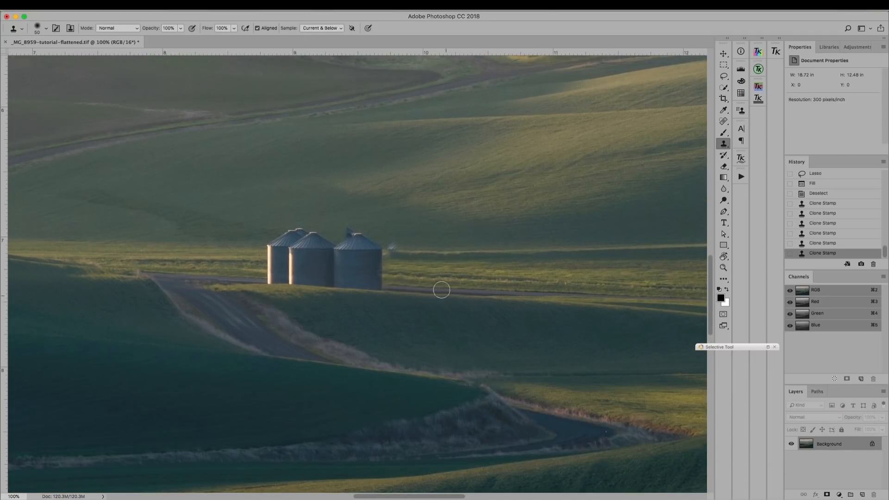
Clone the field line and hillside over the last fragment of the leftover silo roof.
key("alt")
left_click(426, 252, "alt")
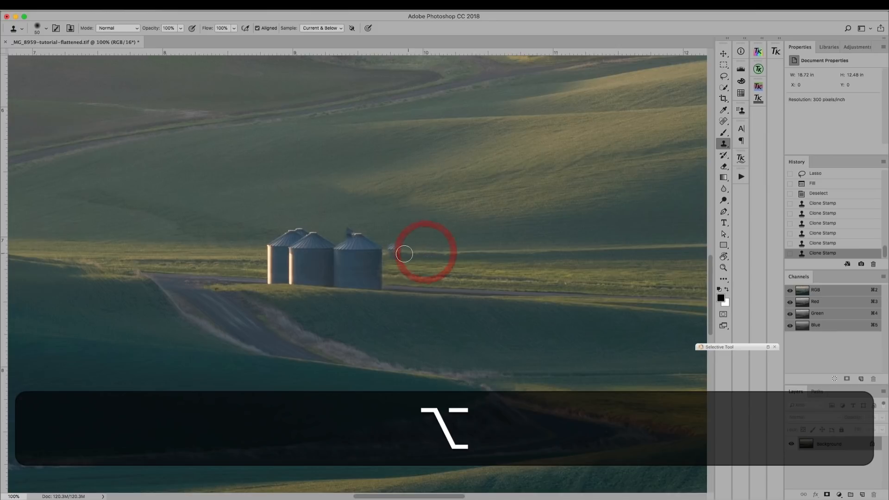
left_click_drag(394, 250, 397, 239)
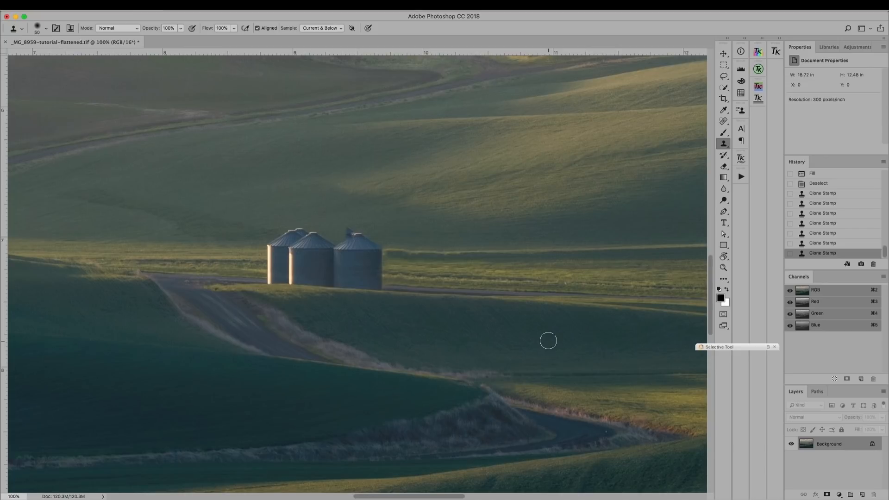
Duplicate the Background layer and lasso loosely around the whole remaining silo group.
left_click_drag(809, 444, 862, 494)
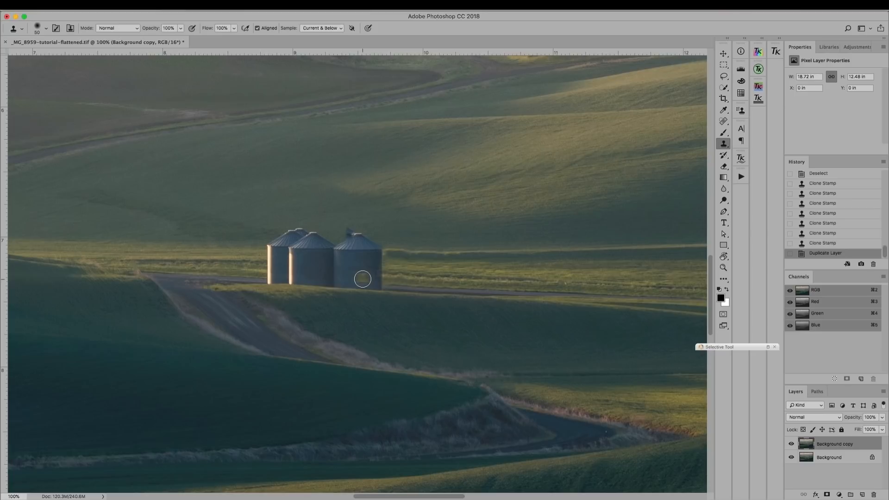
key("l")
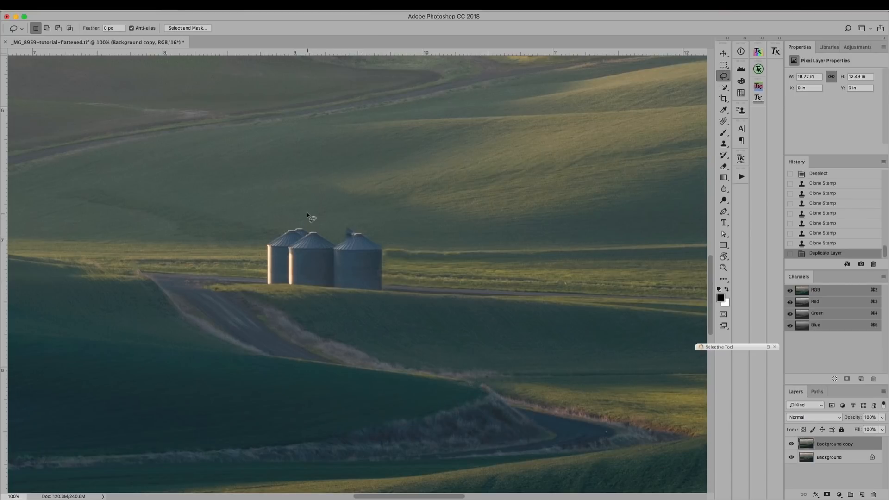
mouse_move(292, 221)
left_mouse_down()
mouse_move(265, 243)
mouse_move(260, 286)
mouse_move(390, 295)
mouse_move(390, 247)
mouse_move(368, 224)
mouse_move(332, 227)
left_mouse_up()
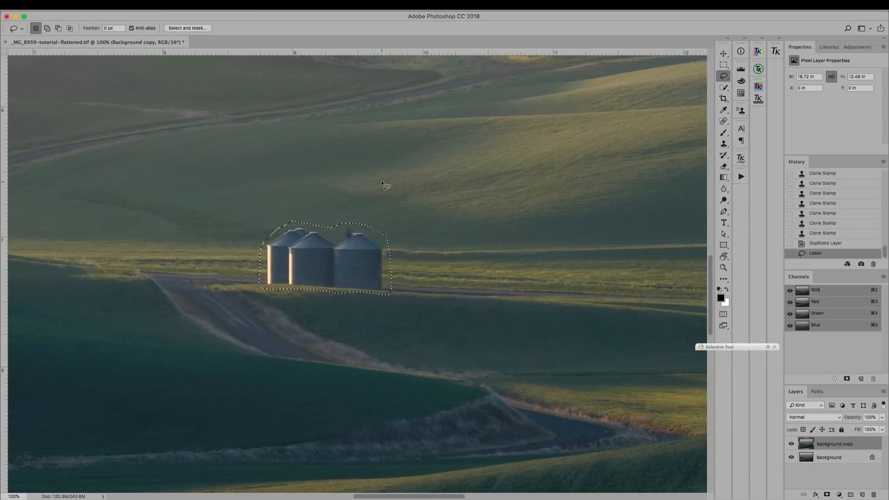
Replace the selected silo group with a Content-Aware fill at 100% opacity and deselect.
key("shift+BackSpace")
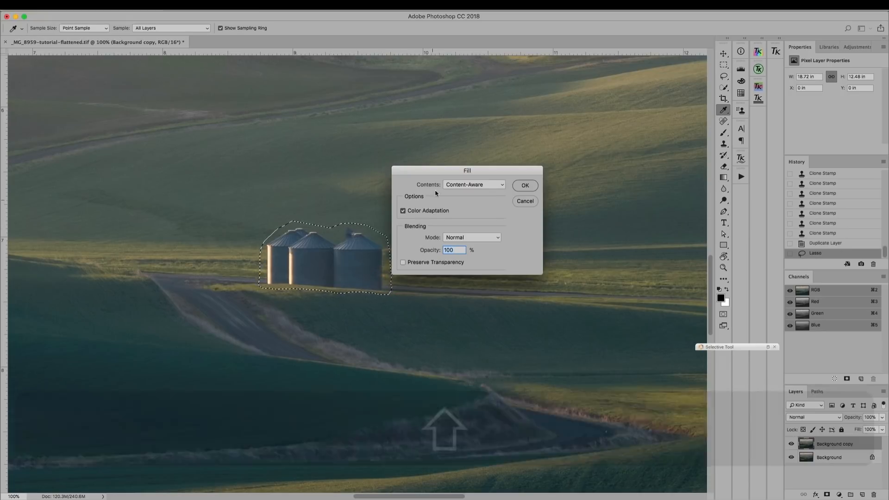
left_click_drag(436, 172, 498, 163)
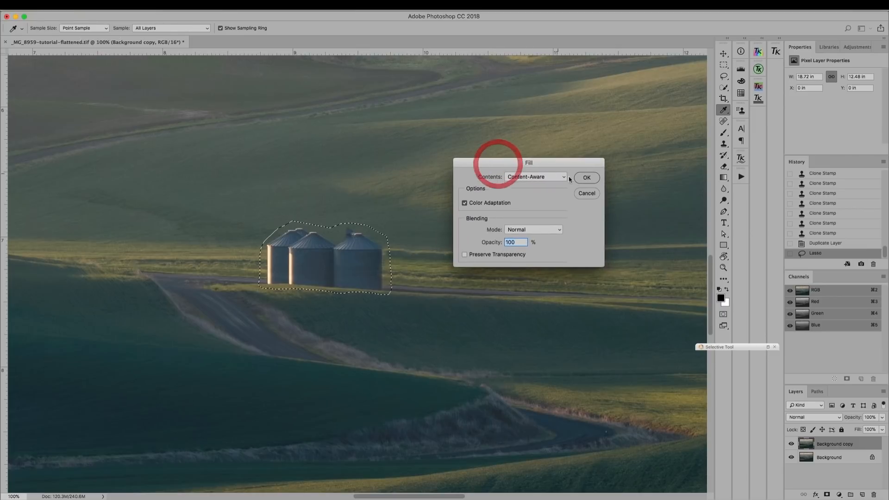
left_click(585, 178)
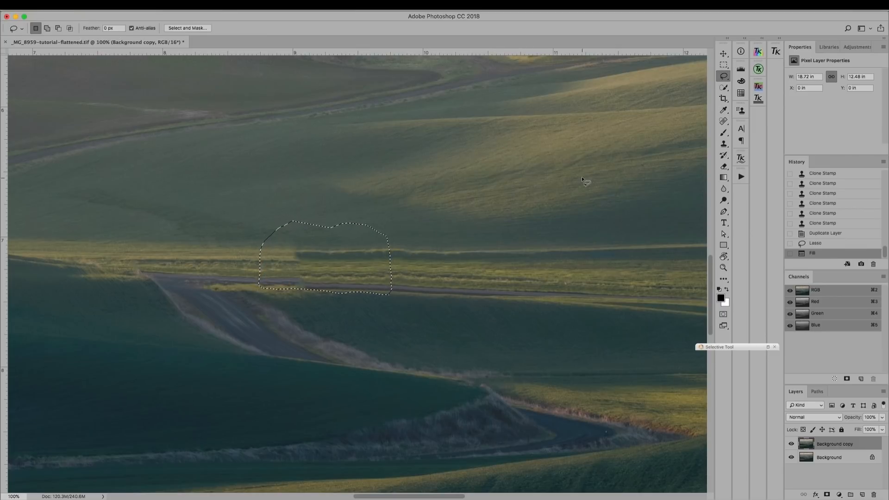
key("super+d")
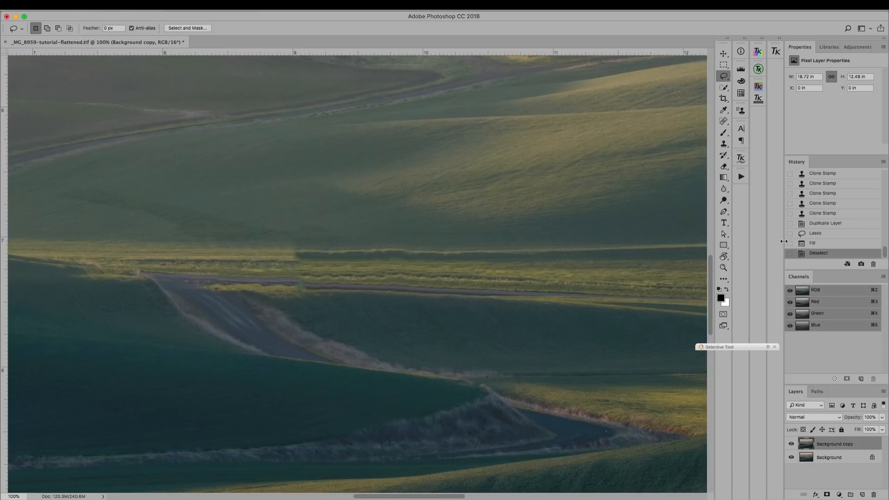
Compare the image before and after the silo group's fill by switching between the Duplicate Layer and Deselect history states.
left_click(823, 243)
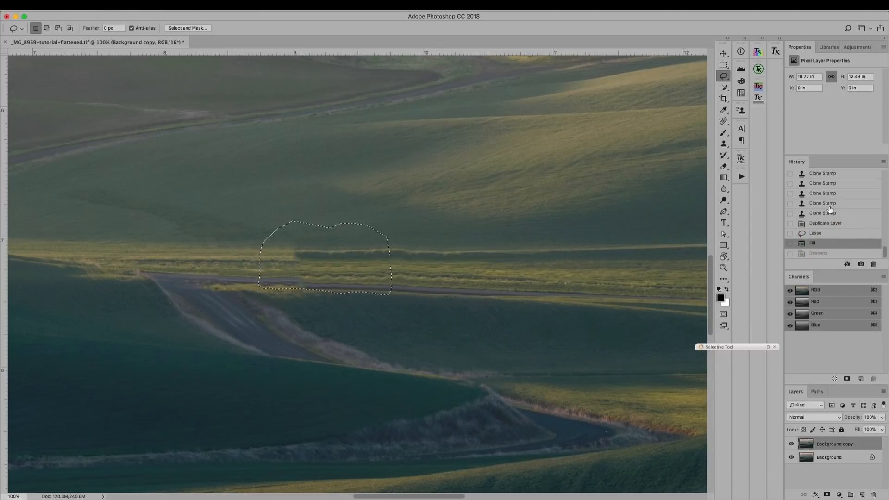
left_click(827, 224)
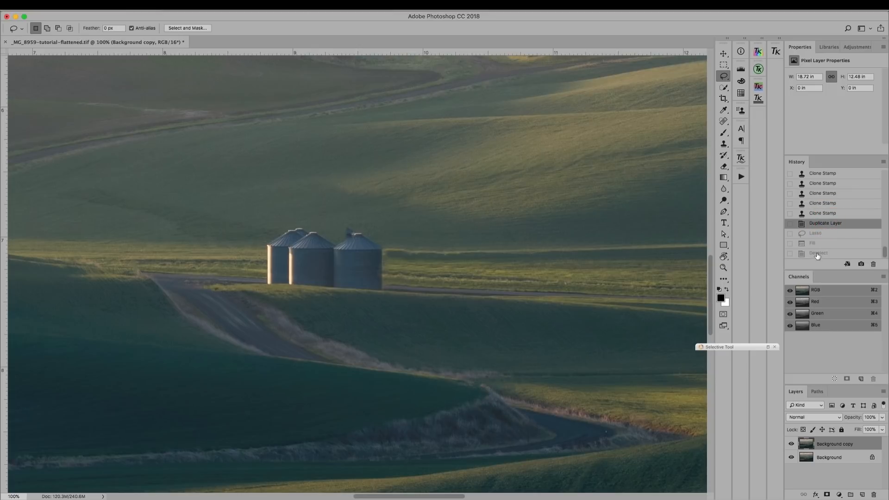
left_click(817, 253)
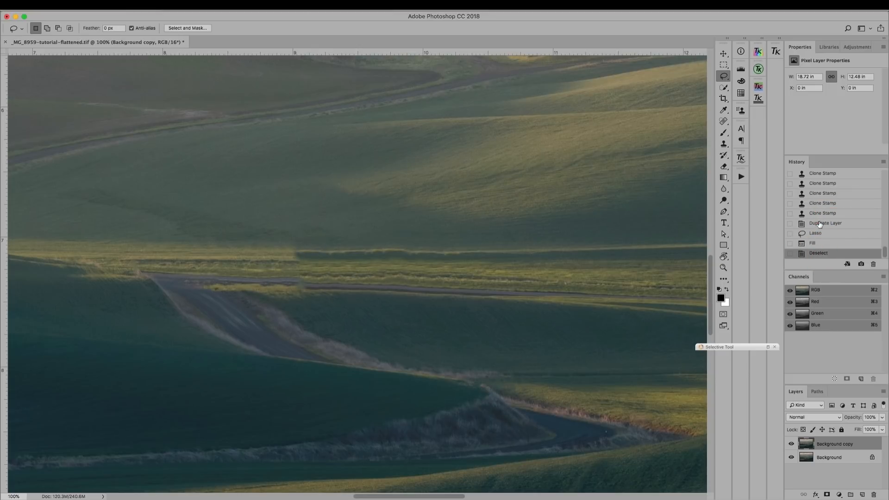
left_click(819, 224)
left_click(817, 254)
Clone the grassy road edge onto the left end of the roadside grass strip with the Clone Stamp at size 50 and 50% opacity.
key("s")
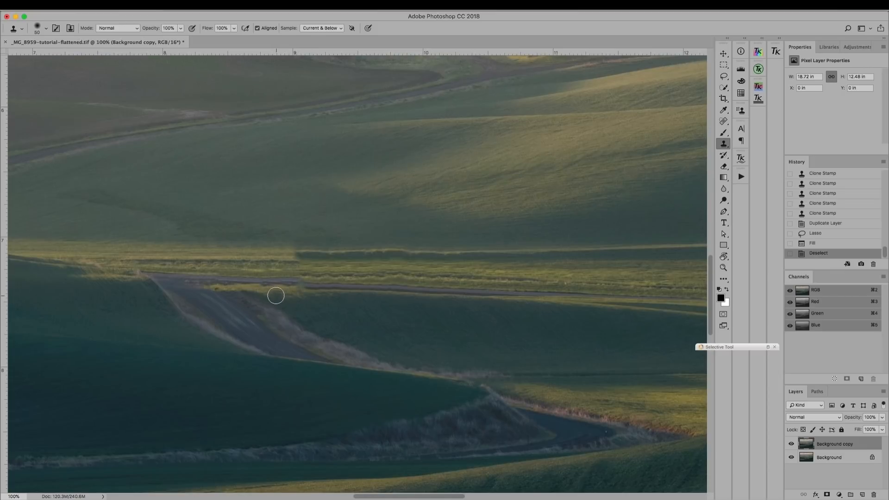
key("bracketleft")
key("bracketright")
key("bracketright")
key("bracketright")
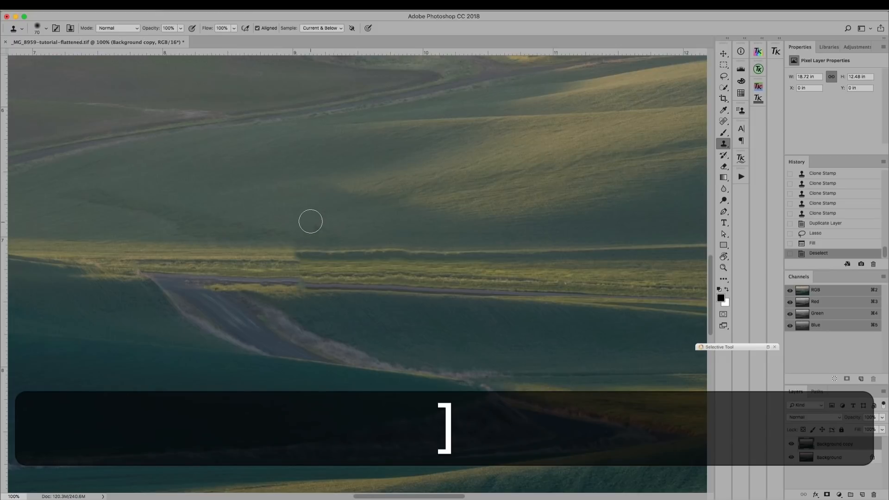
key("bracketleft")
key("bracketleft")
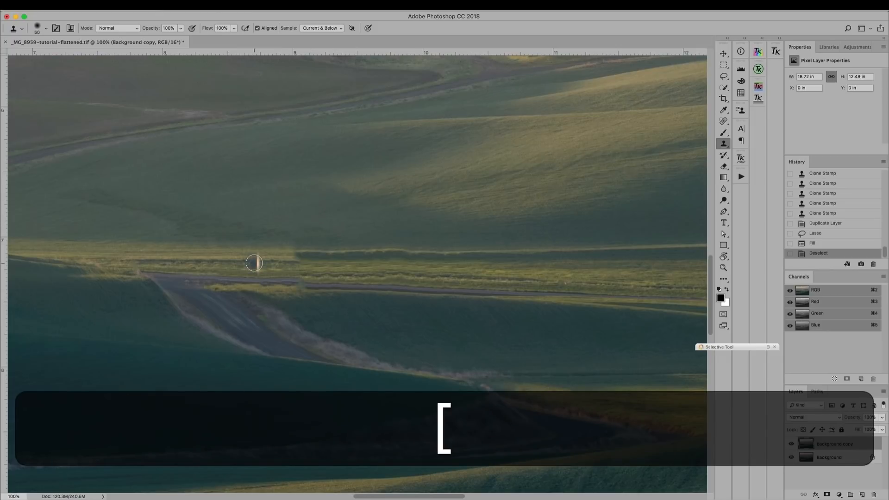
key("alt")
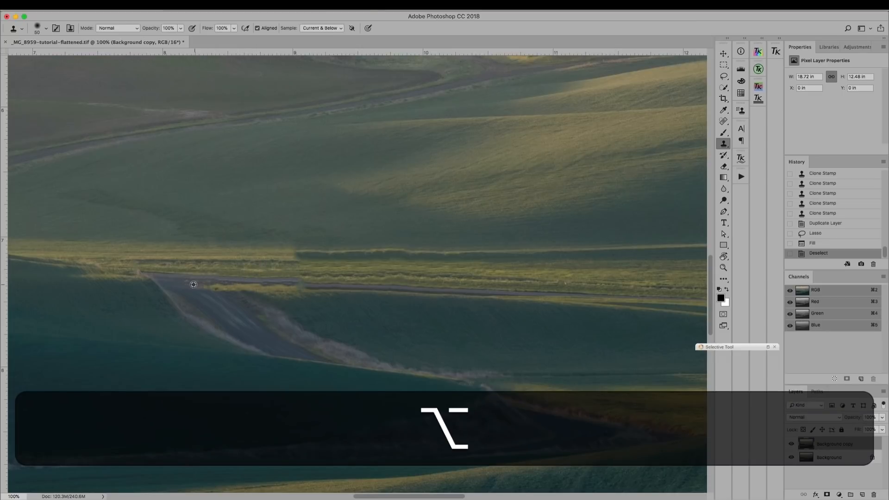
left_click(239, 281, "alt")
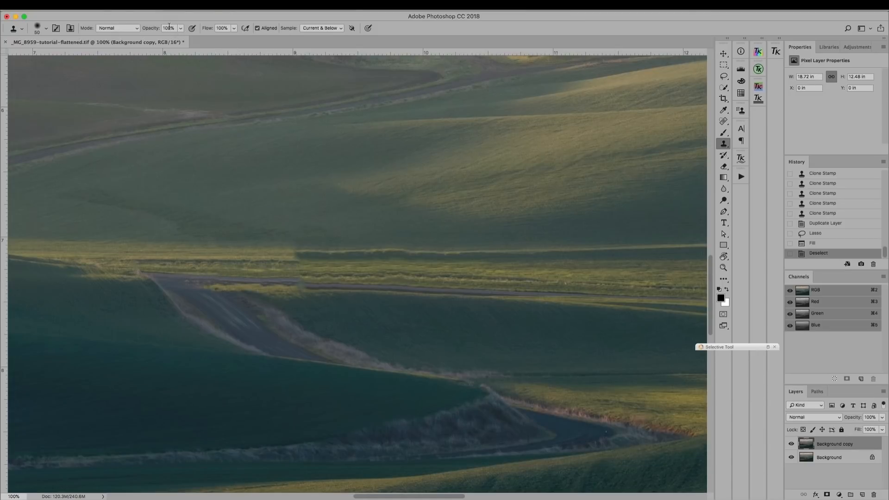
key("5")
left_click(234, 282, "alt")
left_click_drag(207, 280, 214, 278)
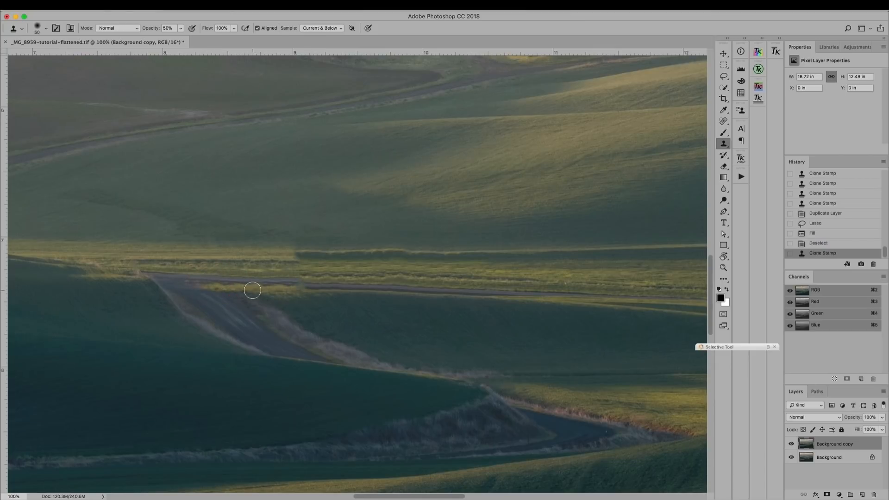
Blend the left tip of the grass strip into the road with short Clone Stamp dabs at size 40.
key("bracketleft")
left_click(207, 280)
mouse_move(205, 281)
left_mouse_down()
mouse_move(199, 278)
mouse_move(206, 279)
left_mouse_up()
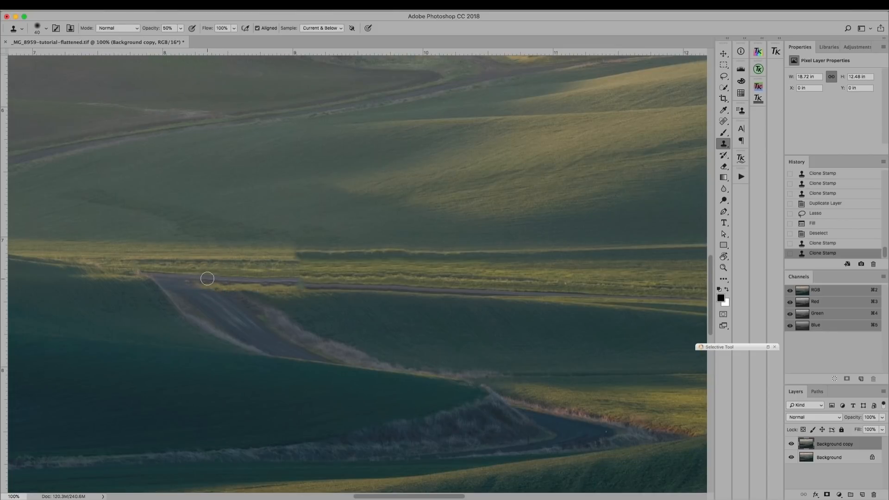
left_click(206, 279)
left_click_drag(206, 279, 205, 278)
left_click_drag(205, 278, 204, 278)
left_click_drag(204, 279, 204, 278)
left_click(204, 279)
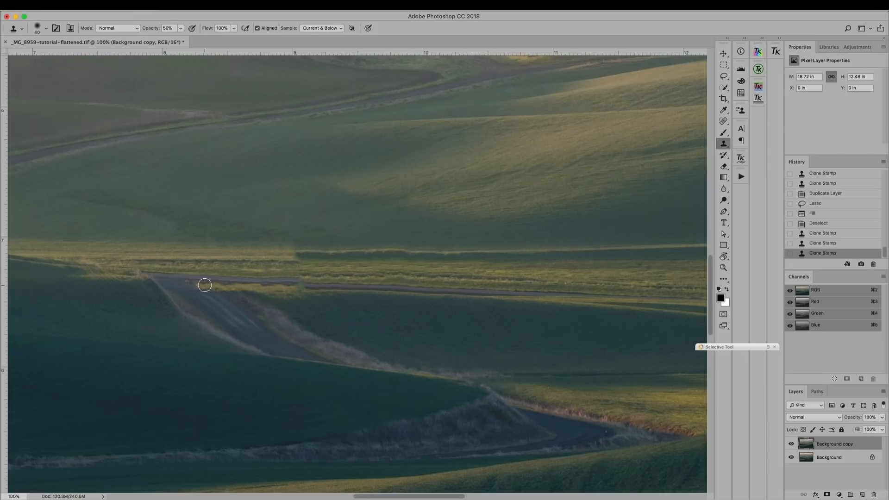
Clone clean road surface along the narrow road beside the grass strip with the Clone Stamp at size 45 and 100% opacity.
key("bracketright")
key("bracketright")
key("bracketleft")
key("bracketleft")
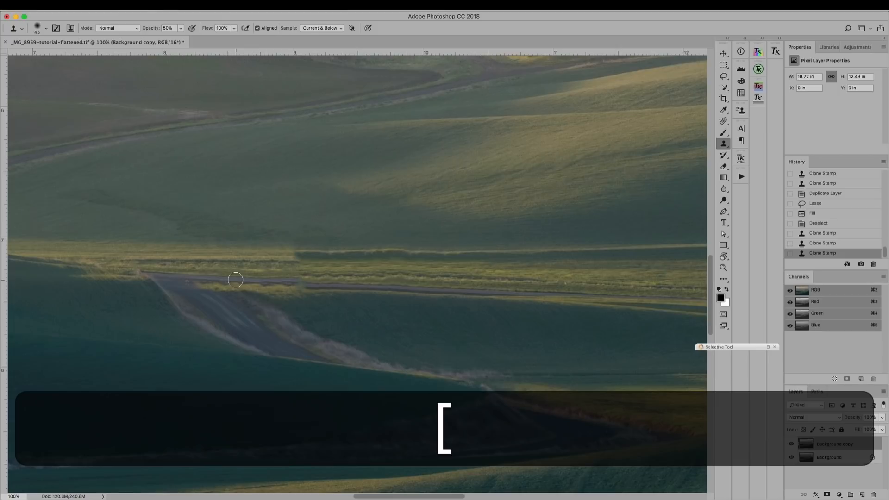
key("super+alt")
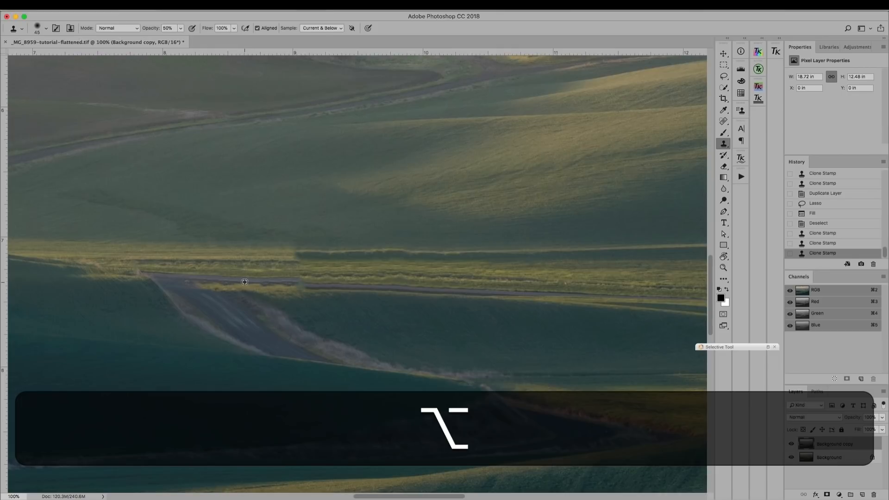
left_click(245, 281, "alt")
key("0")
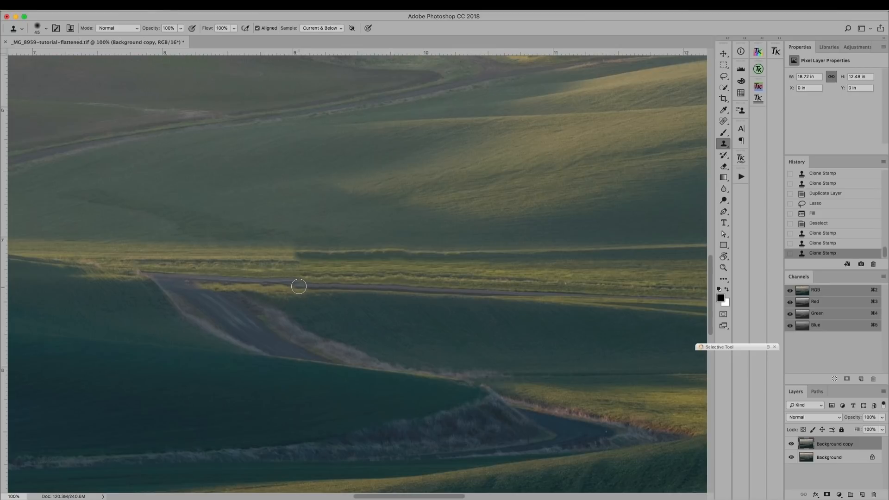
left_click_drag(299, 287, 267, 281)
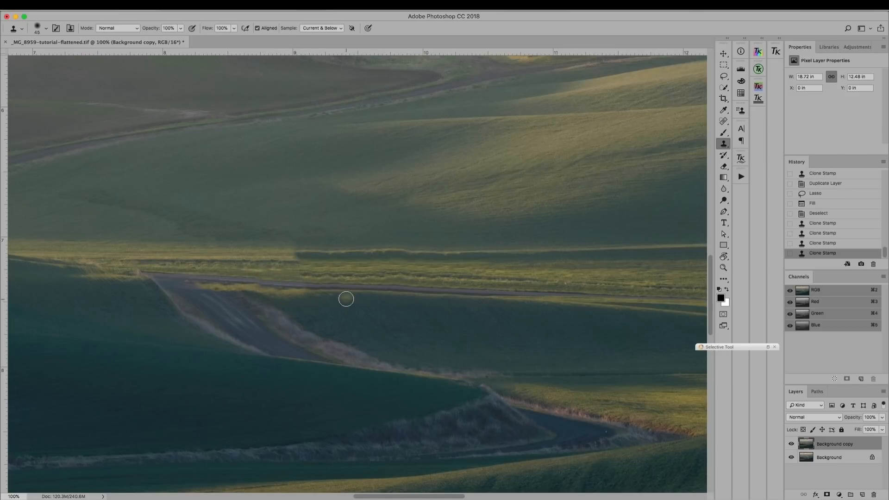
Blend the cloned section of the narrow road into its grassy edges with the Clone Stamp at 50% opacity.
key("5")
key("alt")
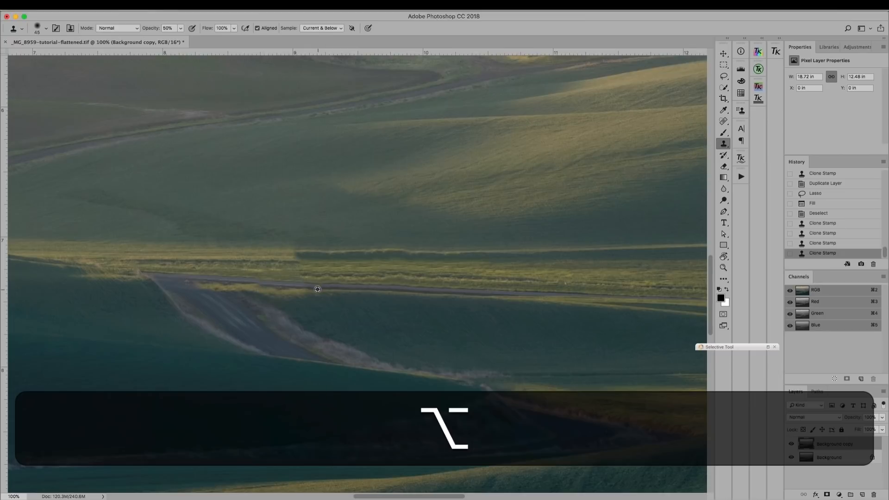
left_click(358, 289, "alt")
left_click_drag(301, 287, 301, 276)
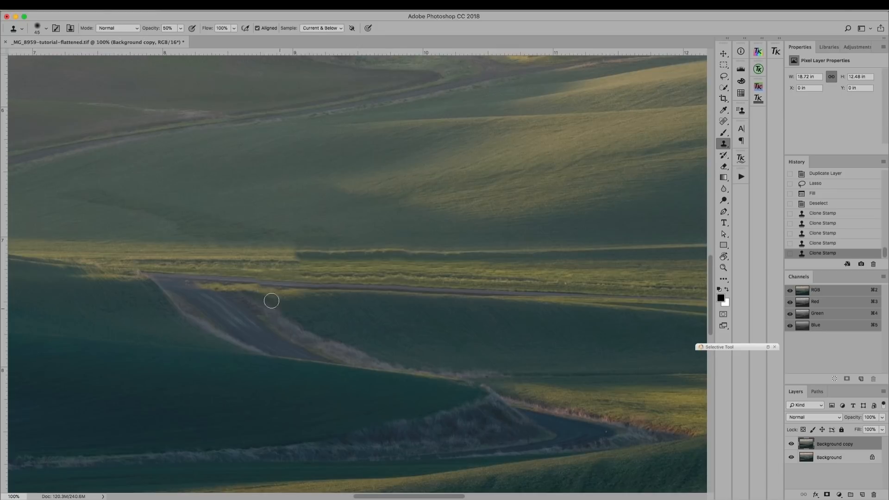
key("alt")
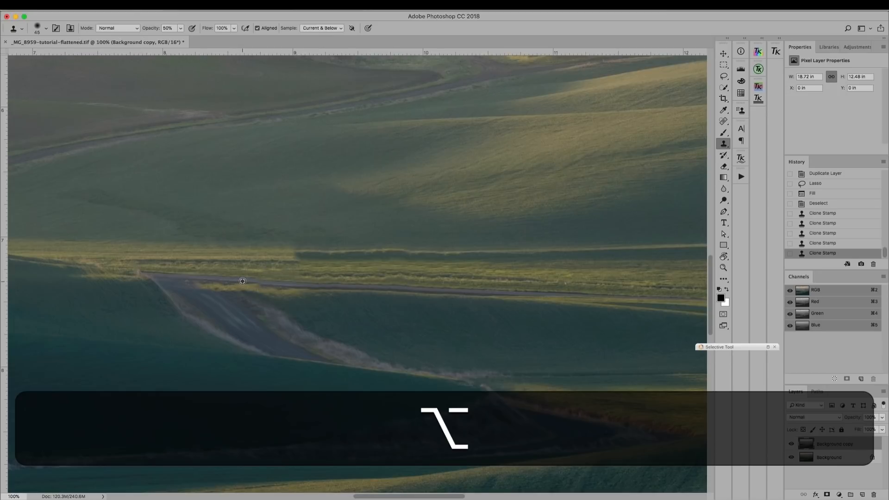
left_click(241, 282, "alt")
left_click(257, 284)
left_click(258, 285)
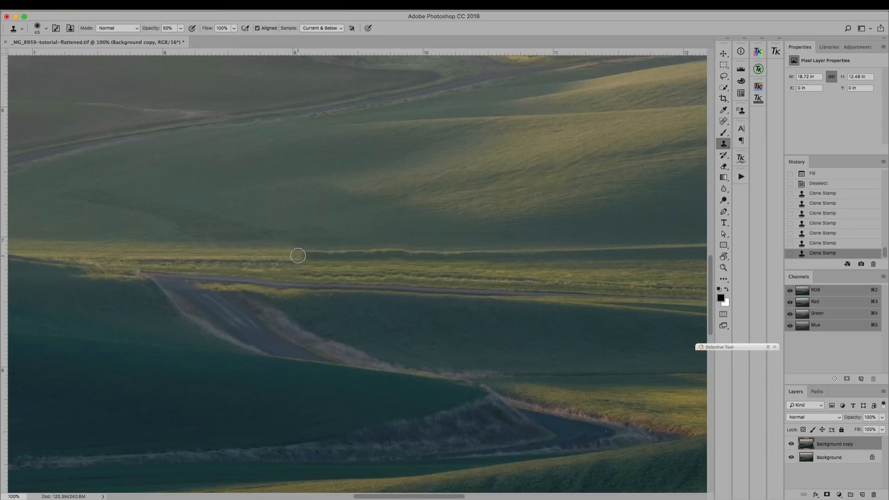
Clone grass over the abrupt left end of the dark line in the sunlit field with the Clone Stamp at size 70.
key("bracketright")
key("alt")
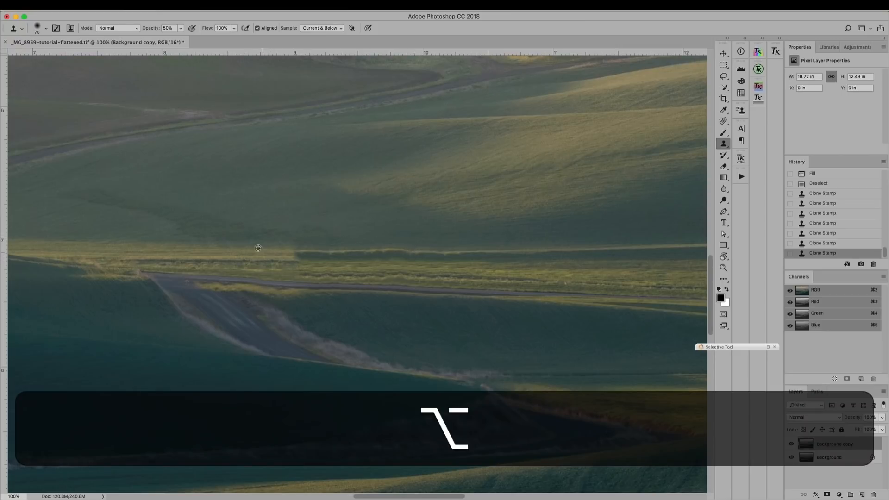
left_click(269, 259, "alt")
left_click(267, 260, "alt")
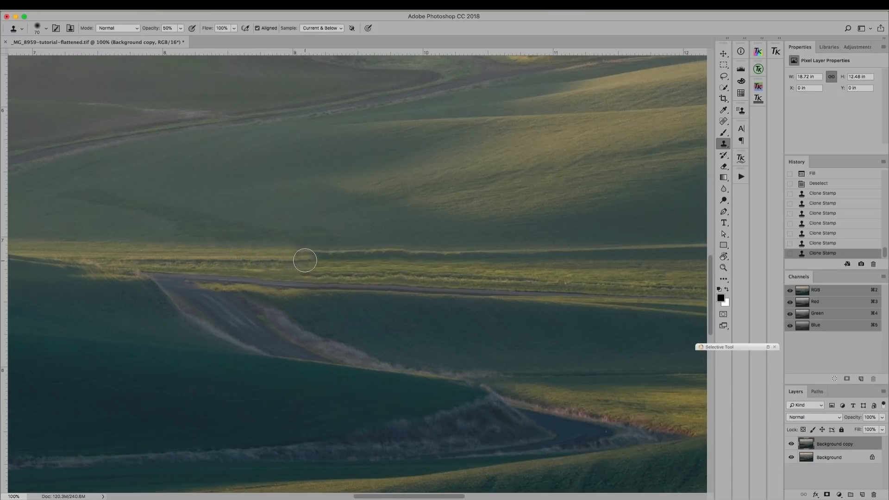
mouse_move(304, 261)
left_mouse_down()
mouse_move(298, 252)
mouse_move(319, 251)
mouse_move(318, 240)
left_mouse_up()
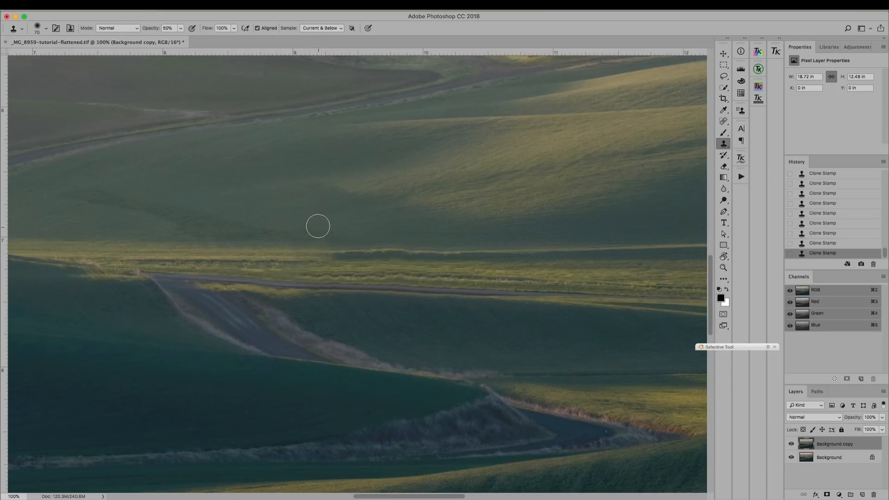
left_click_drag(298, 255, 327, 255)
Clone the field's upper edge further along the dark line, and soften the transition at 30% opacity.
key("alt")
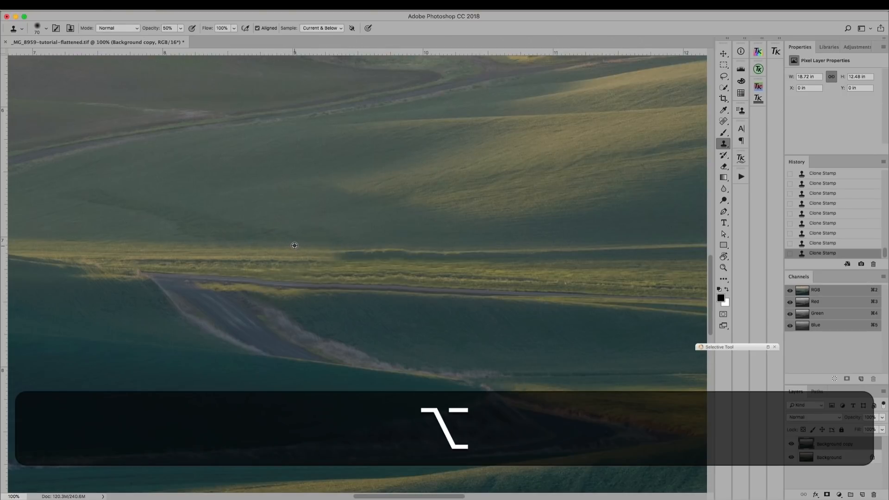
left_click(294, 245, "alt")
left_click(304, 247, "alt")
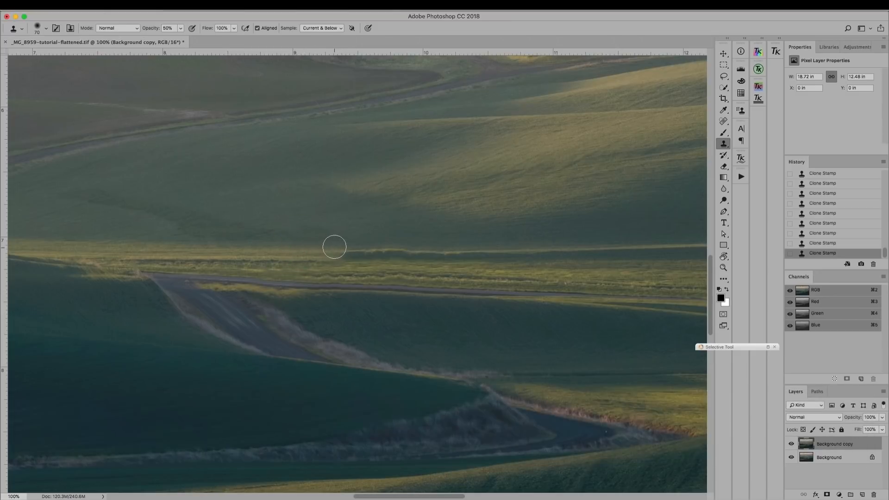
left_click_drag(335, 247, 365, 246)
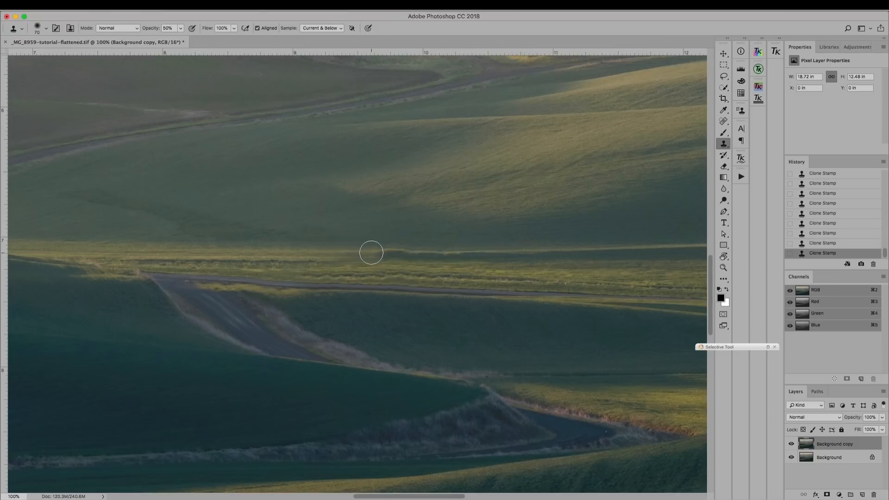
key("3")
left_click_drag(388, 250, 381, 268)
Examine the retouched road and field edge, alternating between the whole image and 100% magnification.
key("super+0")
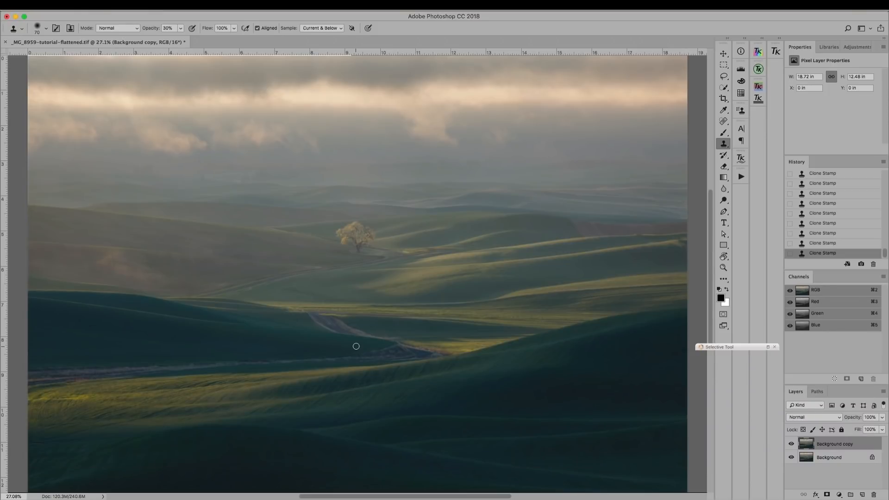
key("alt+super+0")
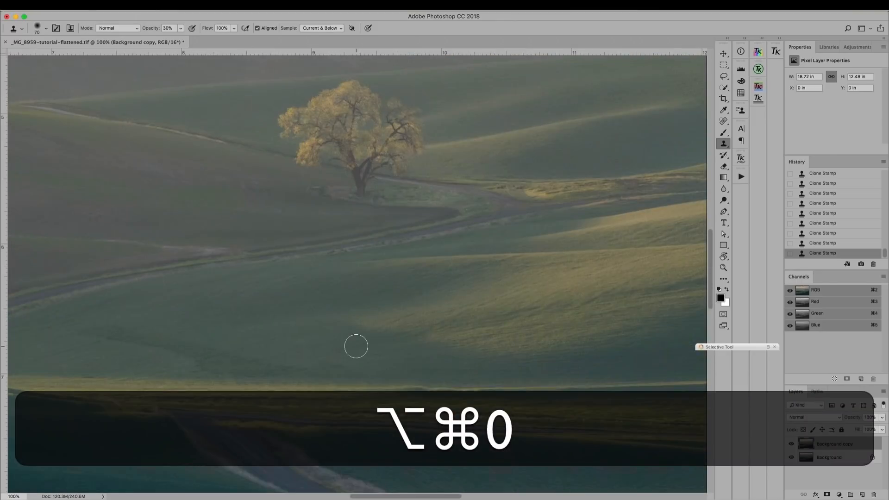
key("space")
left_click_drag(392, 464, 329, 344)
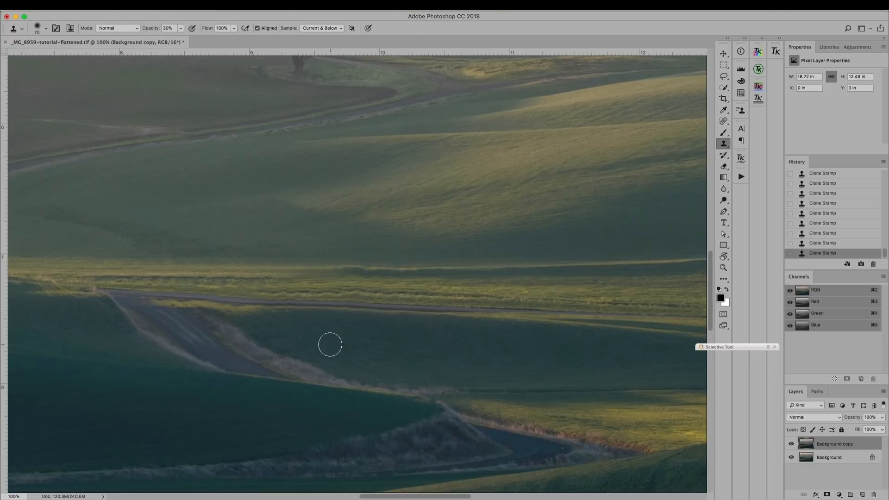
key("super+0")
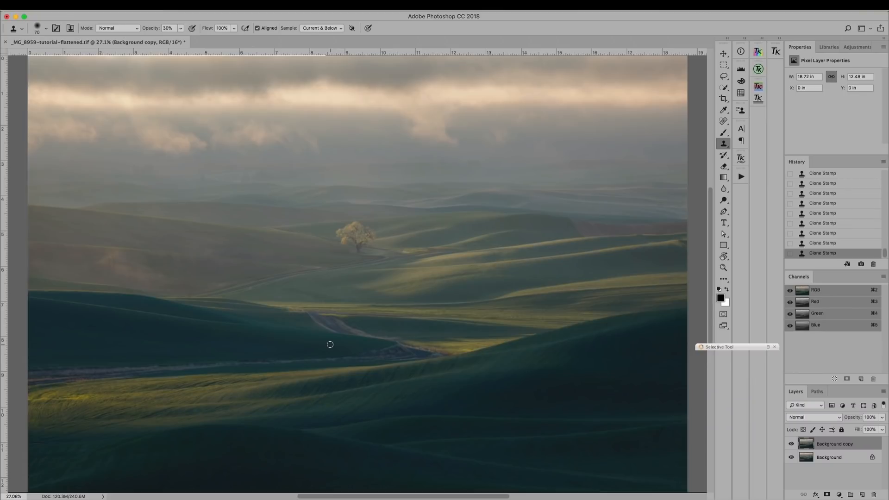
key("alt+super+0")
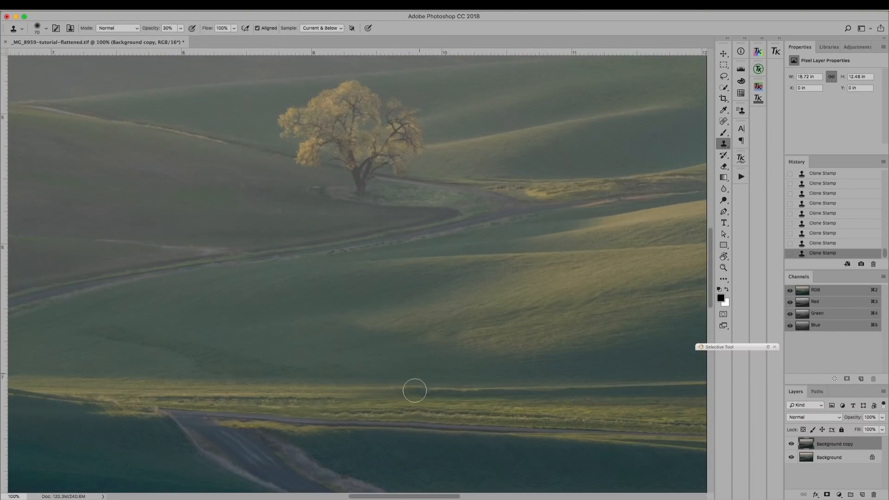
key("space")
left_click_drag(397, 437, 369, 317)
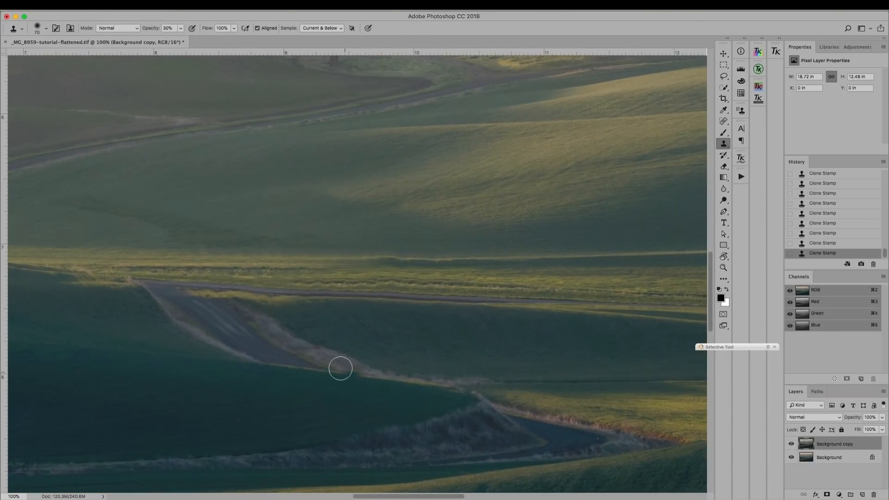
Touch up the grass edge just above the narrow road with the Clone Stamp at size 35 and 50% opacity.
key("bracketleft")
key("bracketleft")
key("bracketleft")
key("bracketright")
key("bracketleft")
key("alt")
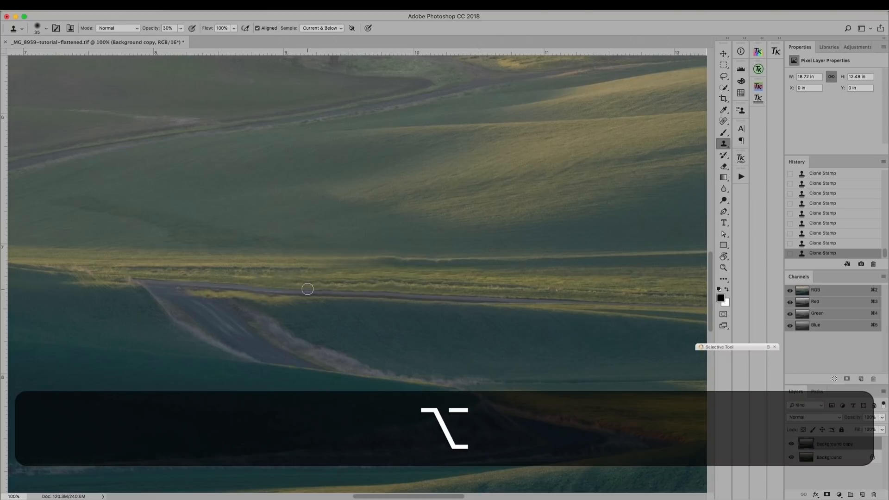
key("5")
key("alt")
left_click(274, 280, "alt")
mouse_move(293, 282)
left_mouse_down()
mouse_move(297, 282)
mouse_move(320, 283)
mouse_move(288, 279)
left_mouse_up()
key("alt")
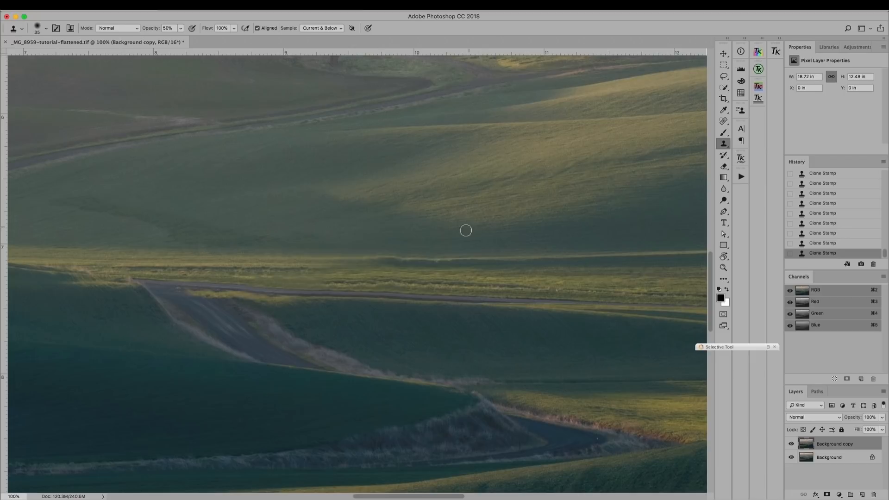
Examine the whole retouched landscape at 25% magnification.
key("super")
key("super+0")
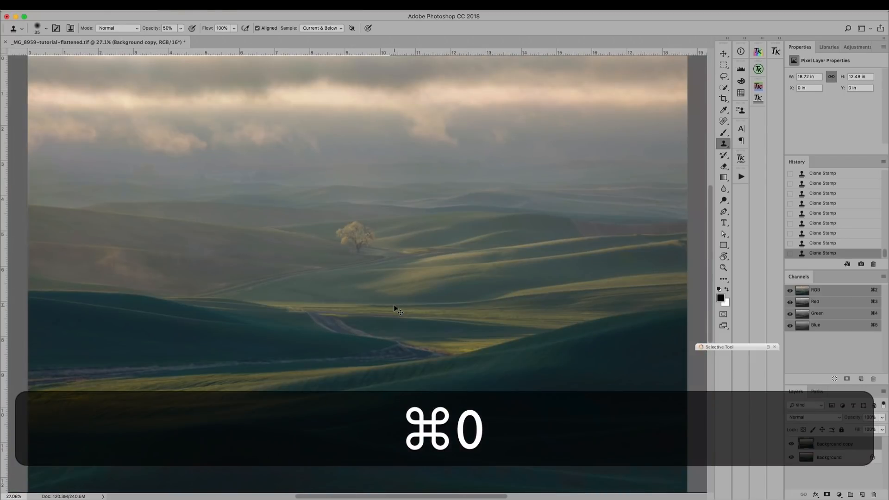
key("super+minus")
key("bracketleft")
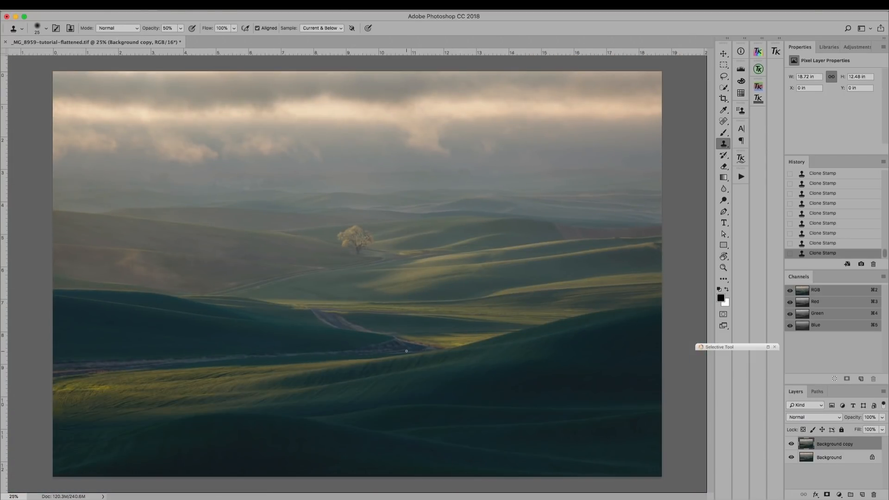